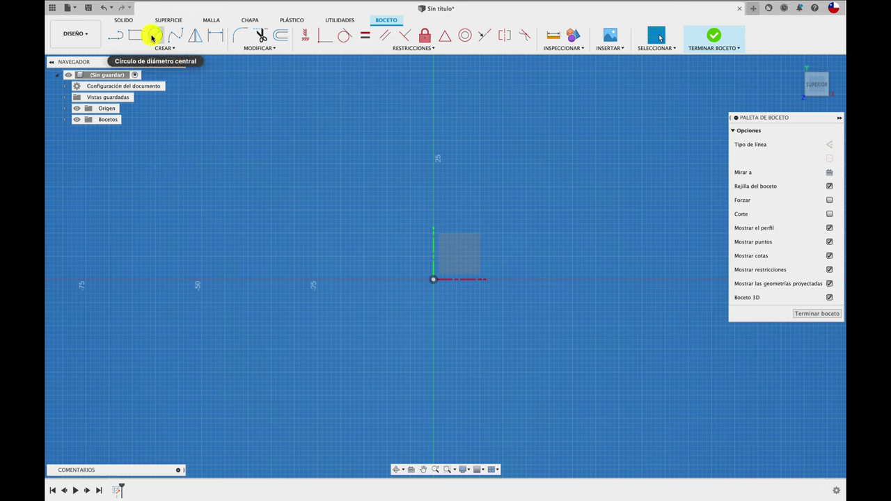
Place a Ø14 mm centre-diameter circle on the sketch origin
left_click(155, 35)
scroll(453, 293, "up", 2)
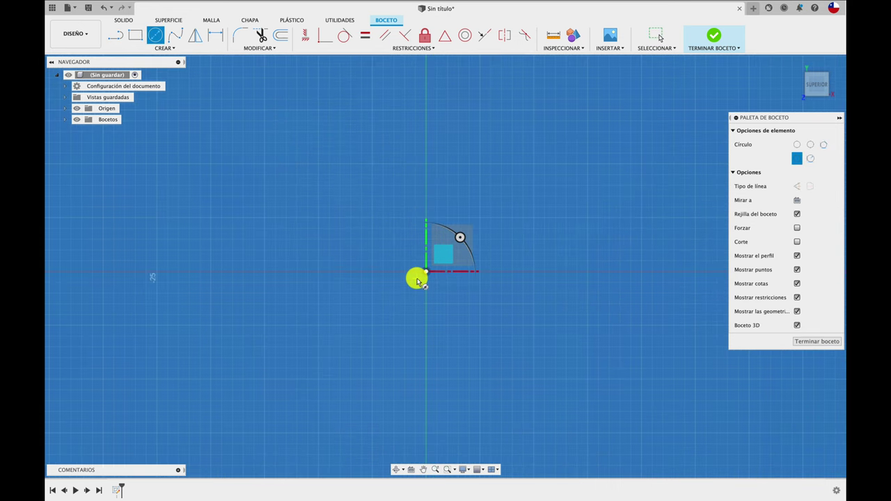
left_click(427, 272)
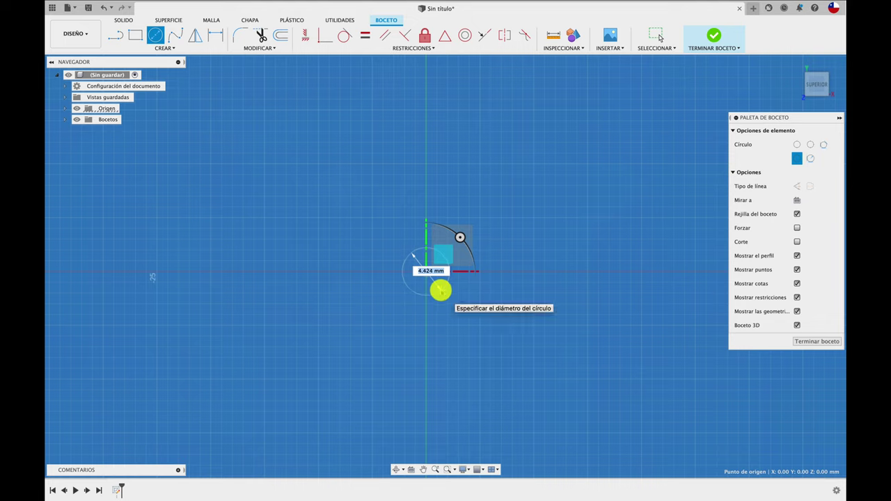
key("Return")
key("Escape")
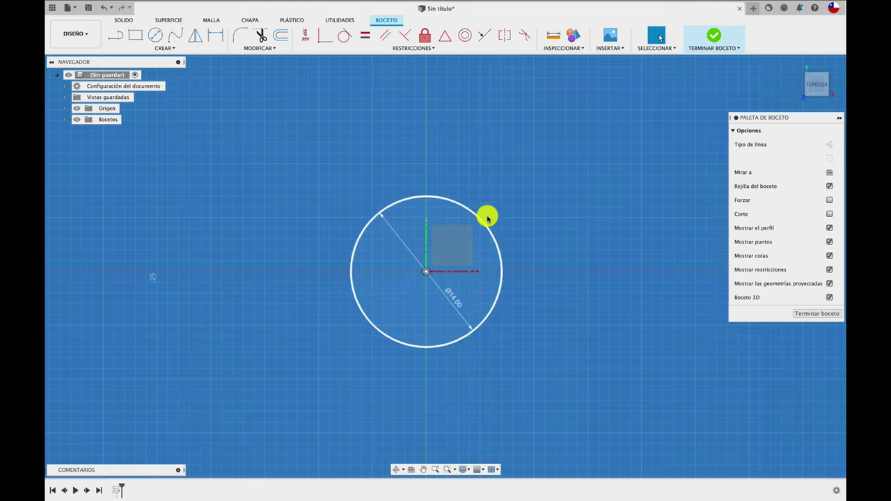
Draw a vertical line up from the origin and dimension it 6 mm
key("l")
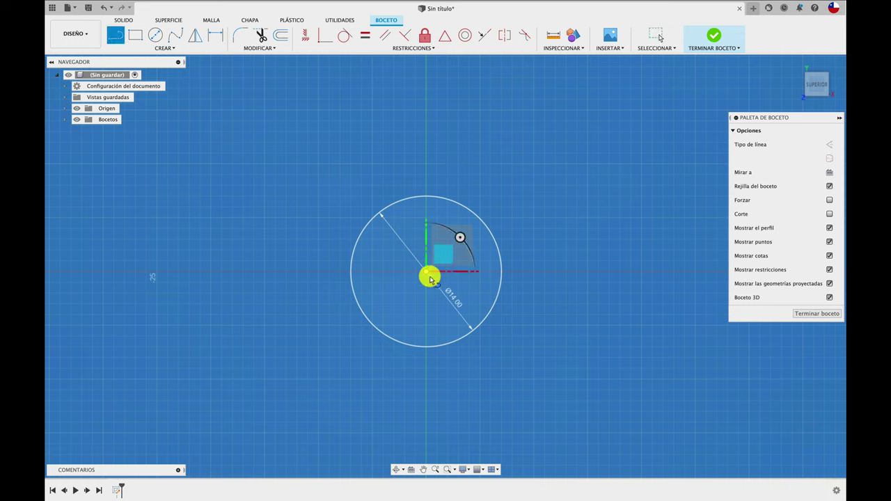
left_click(427, 272)
left_click(427, 172)
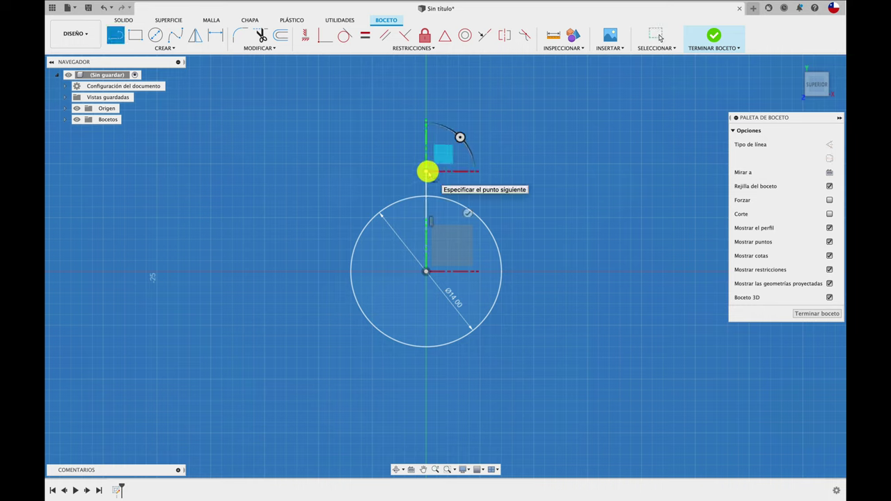
key("d")
left_click(425, 207)
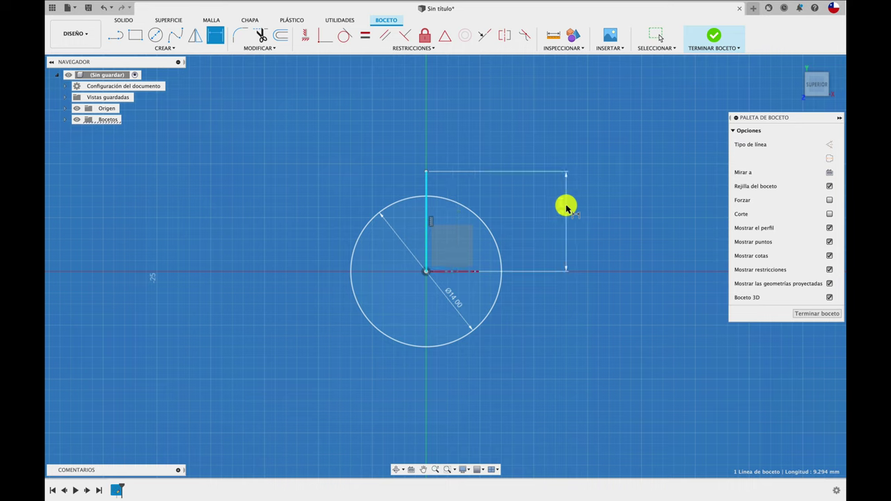
left_click(568, 205)
type("6")
key("Return")
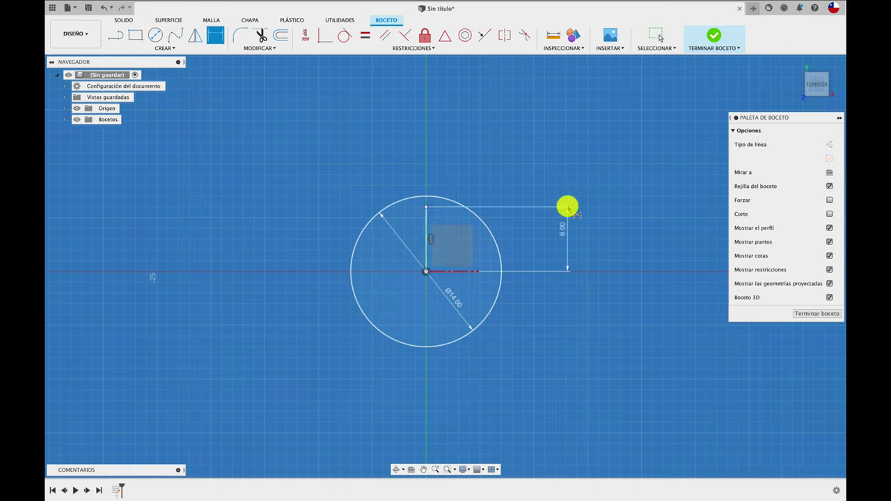
Draw a horizontal line leftward from the line's top across the circle, plus a line extending upward
key("l")
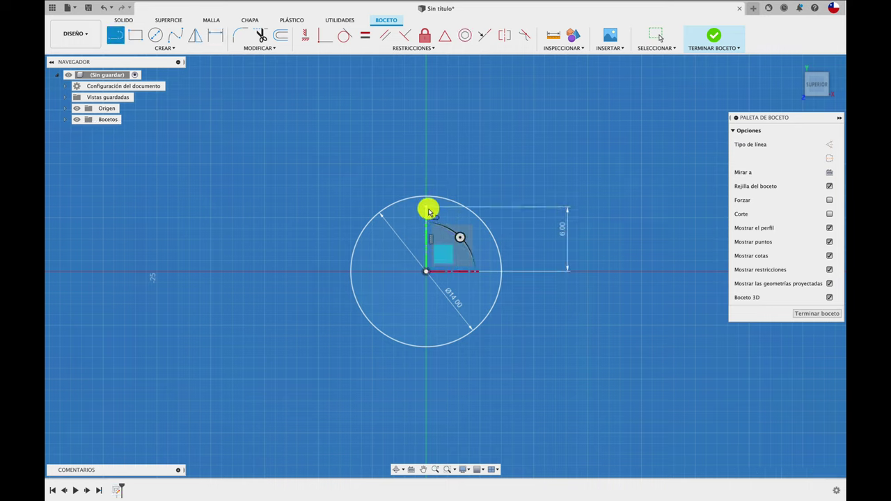
left_click(426, 207)
left_click(332, 208)
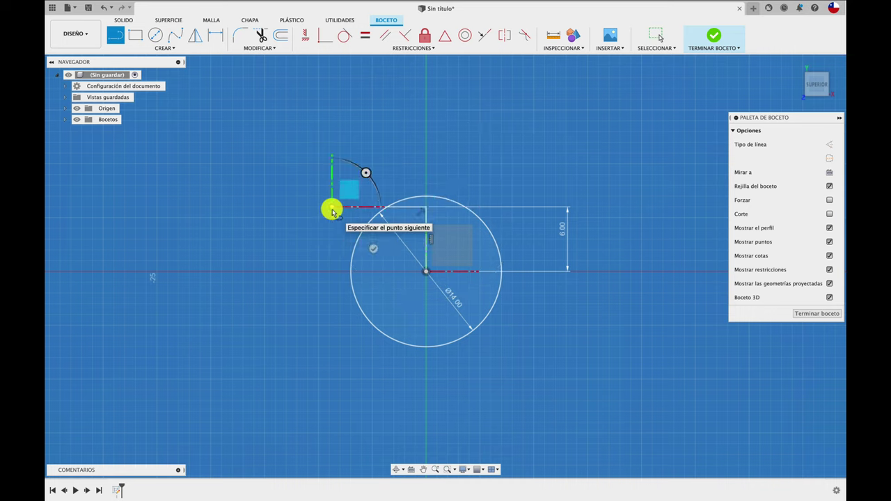
key("Escape")
key("l")
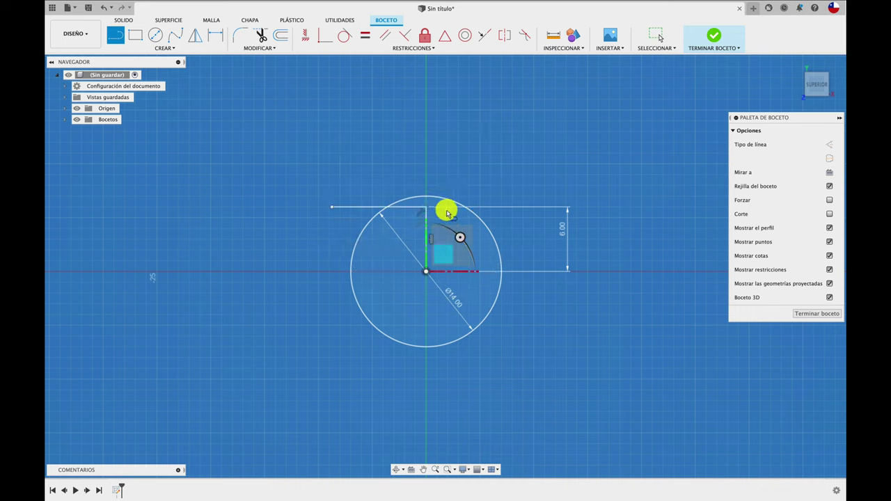
left_click(426, 206)
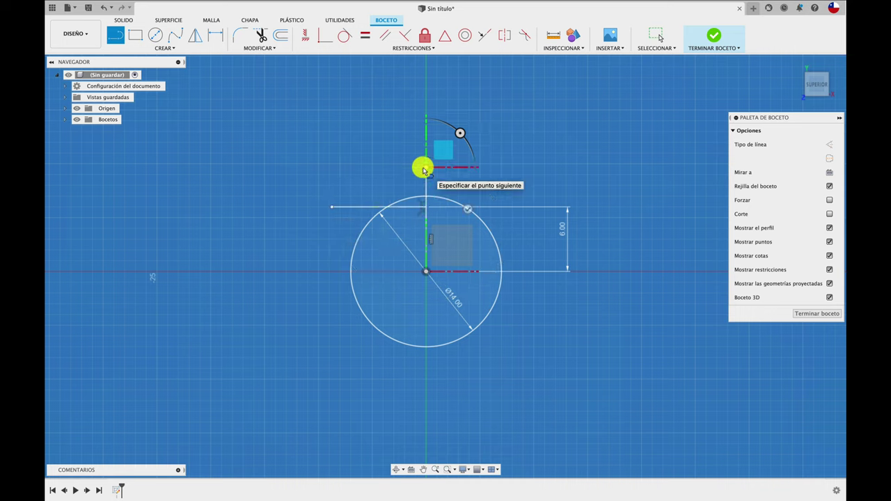
left_click(425, 174)
key("Escape")
scroll(425, 174, "up", 2)
Trim the line ends outside the circle and the upper-left arc, undoing the wrong trim
key("t")
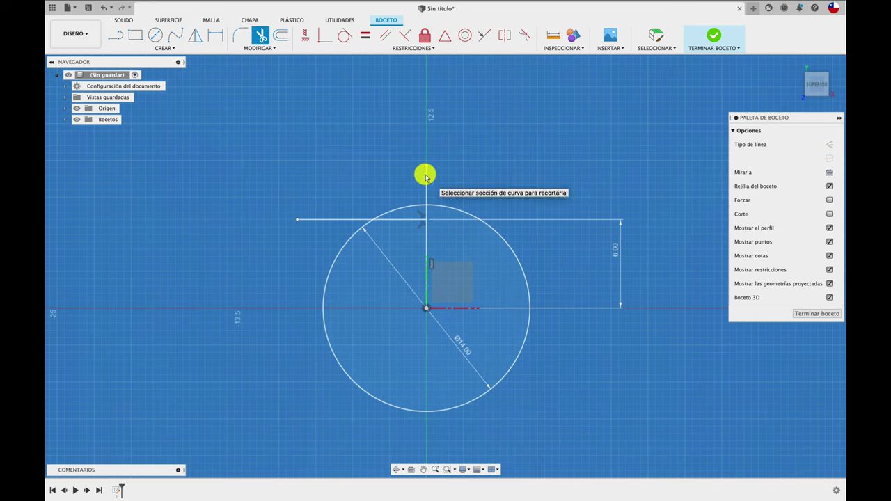
left_click(345, 221)
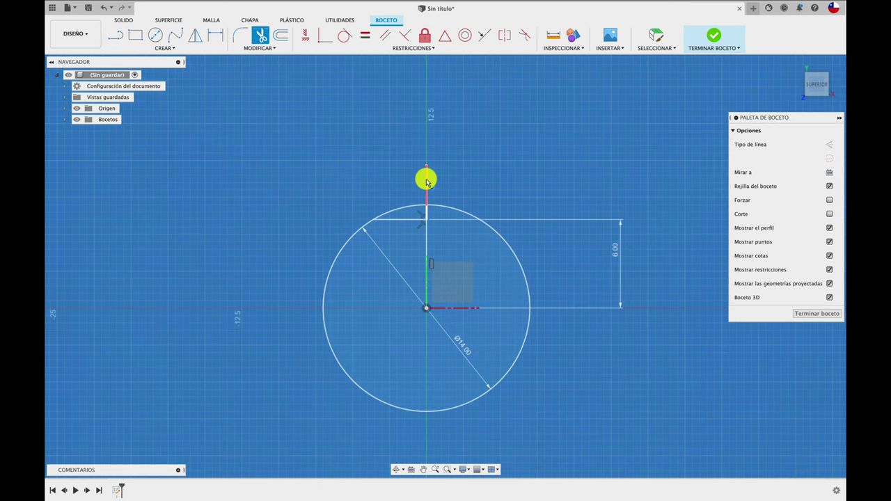
left_click(427, 182)
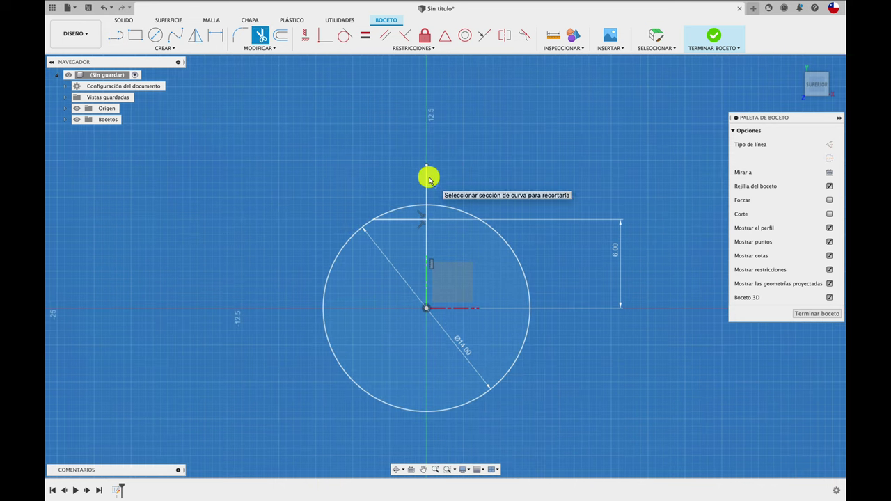
left_click(400, 209)
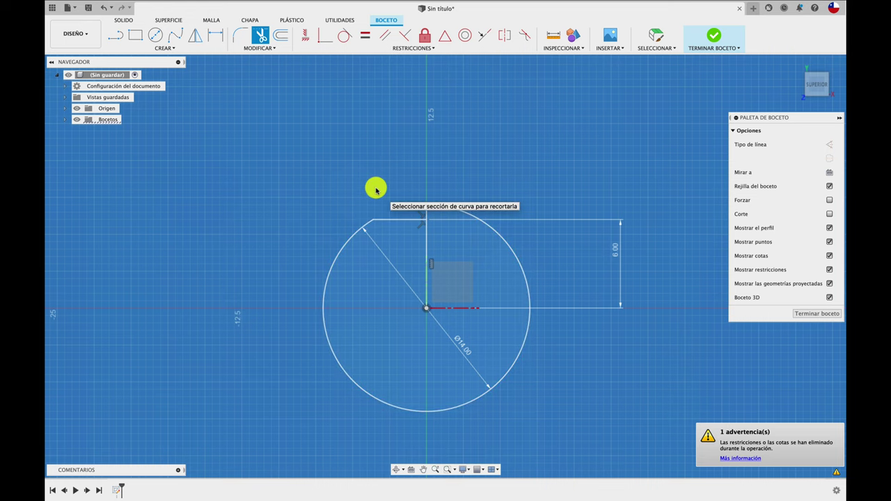
middle_click_drag(374, 185, 356, 163)
key("ctrl+z")
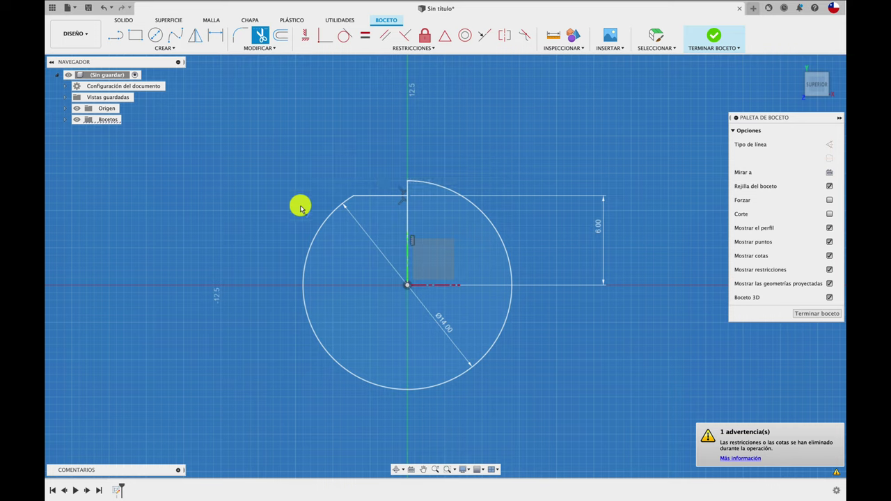
Pattern the notch lines three times around the disc centre and trim the right notch's arc
left_click(188, 47)
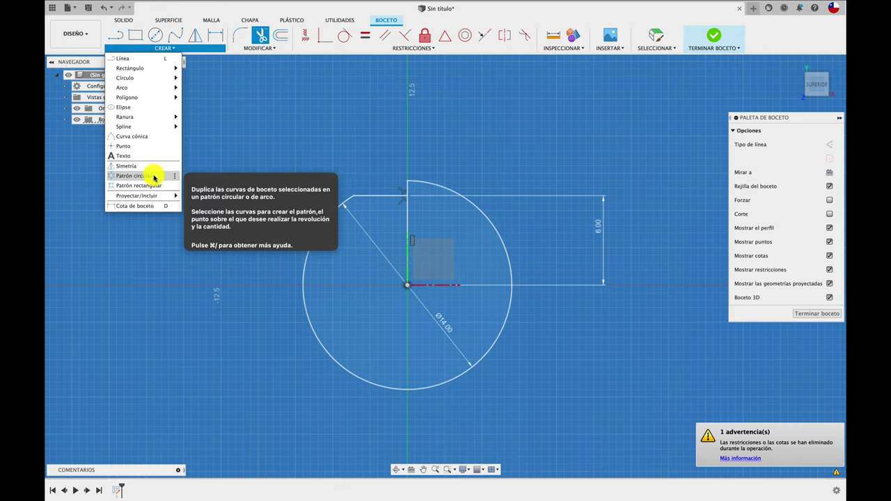
left_click(155, 177)
left_click_drag(318, 144, 413, 202)
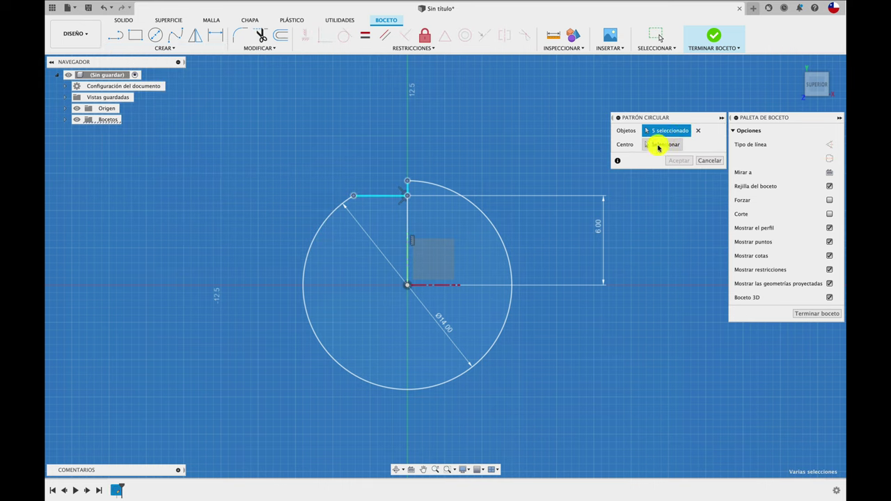
left_click(658, 146)
left_click(472, 205)
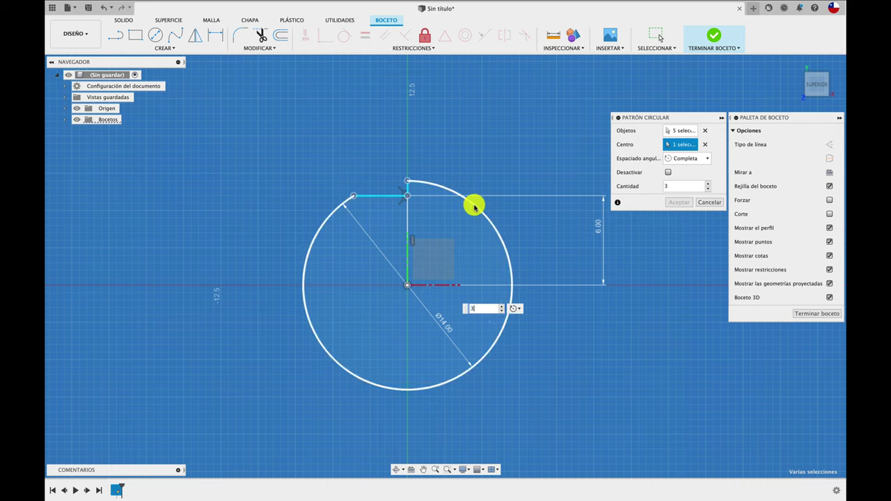
left_click(674, 206)
key("t")
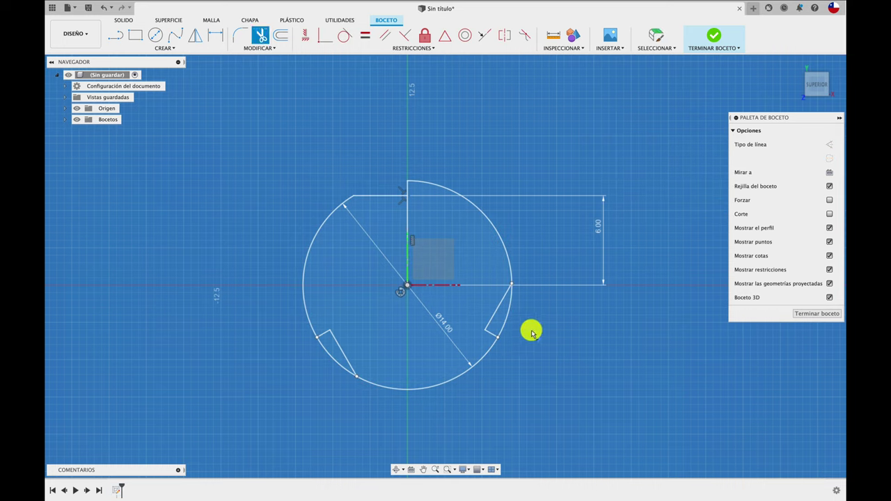
left_click(504, 324)
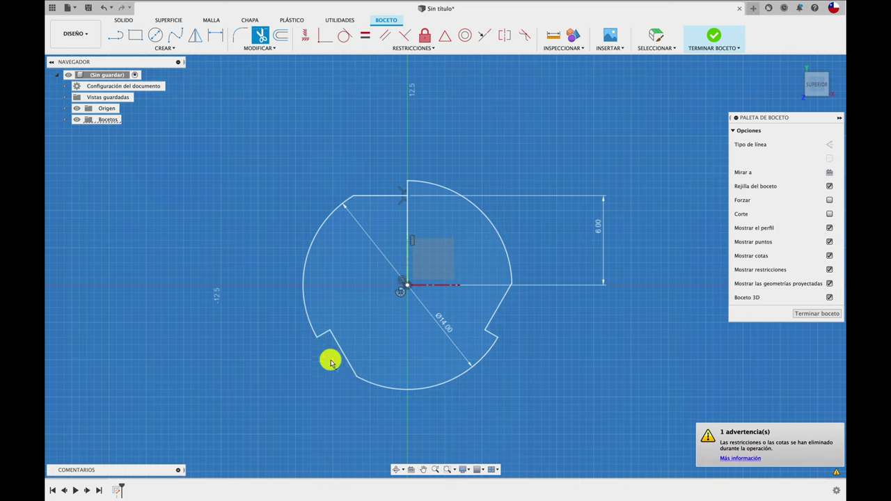
Trim the lower-left notch arc and the vertical centre line, then finish the sketch
left_click(330, 362)
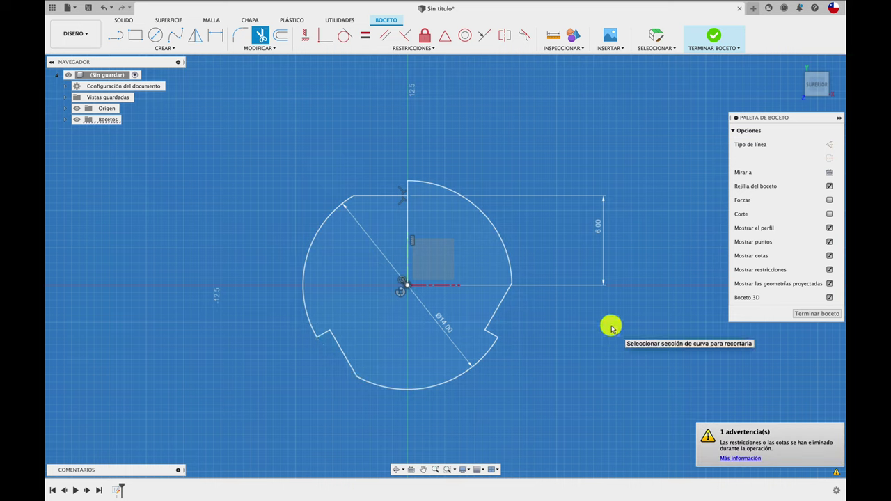
left_click(408, 225)
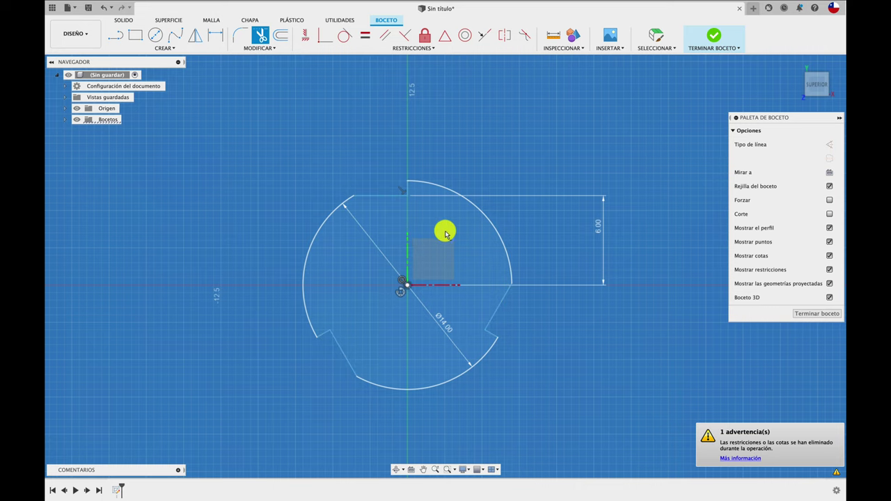
left_click(711, 35)
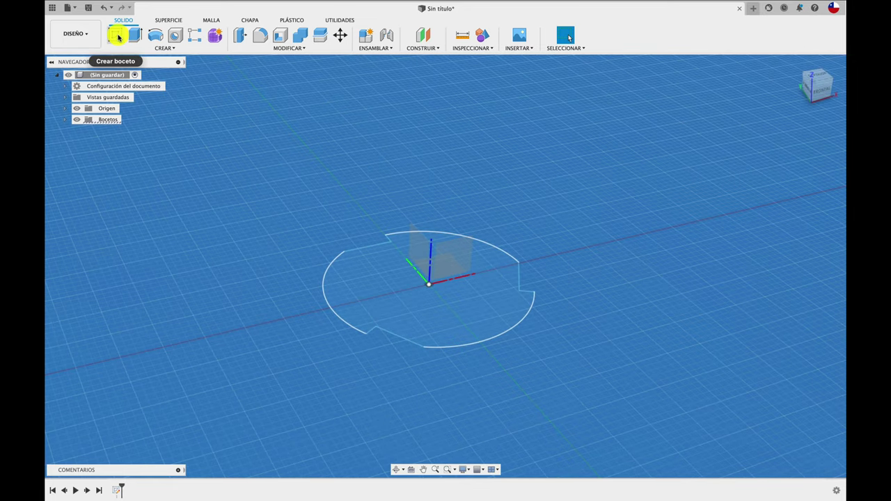
Start a new sketch on a plane and draw a line straight up from the origin
left_click(117, 36)
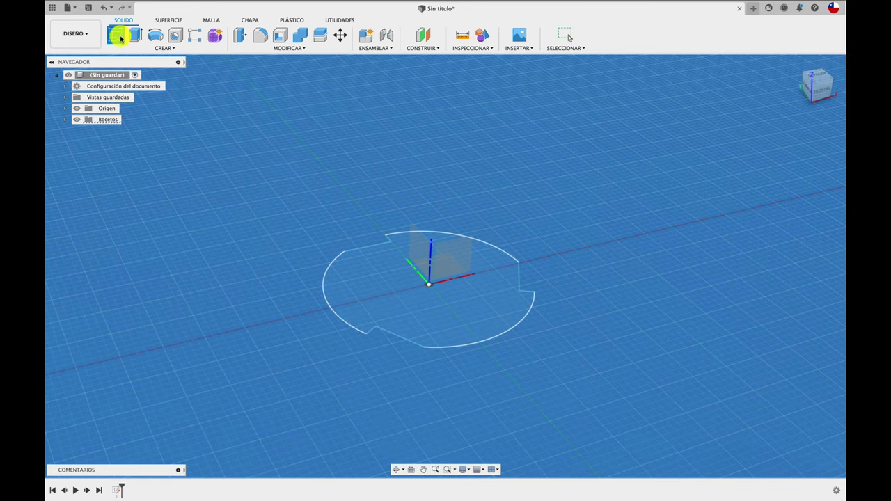
left_click(459, 249)
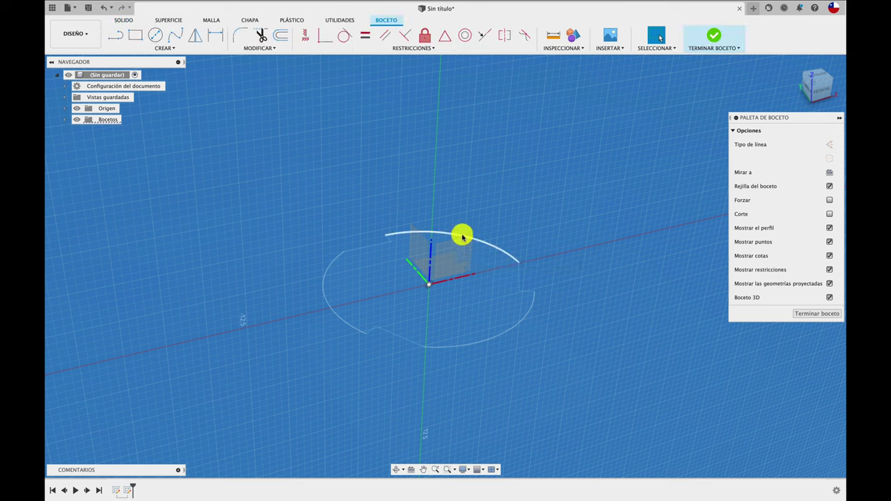
key("l")
left_click(428, 286)
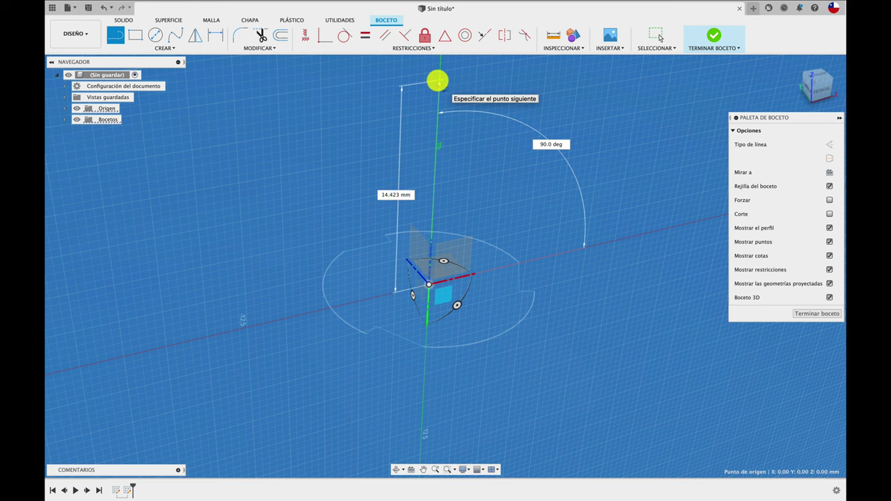
left_click(437, 81)
key("Escape")
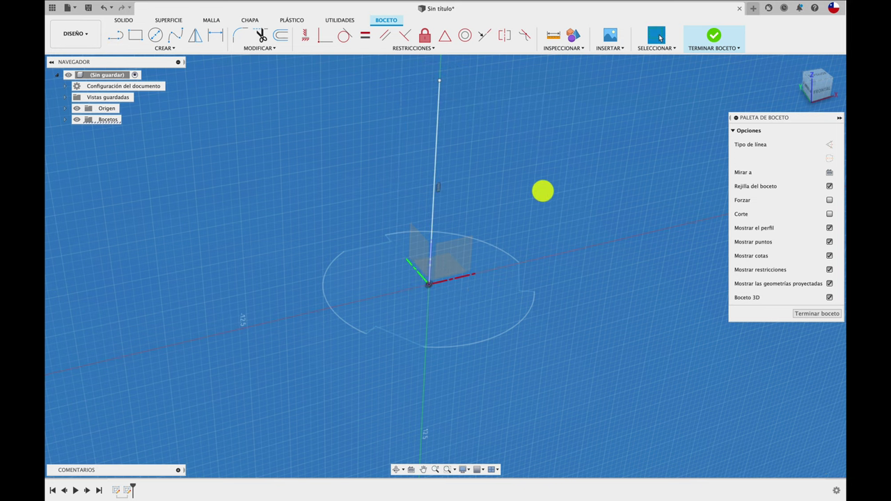
middle_click_drag(543, 190, 535, 219)
scroll(527, 215, "up", 2)
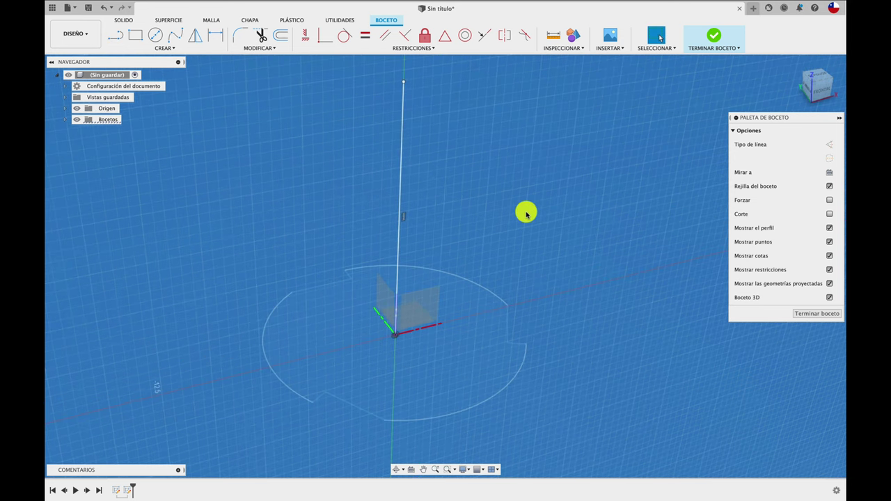
Dimension the vertical line to 150 mm and finish the sketch
left_click(402, 169)
type("150")
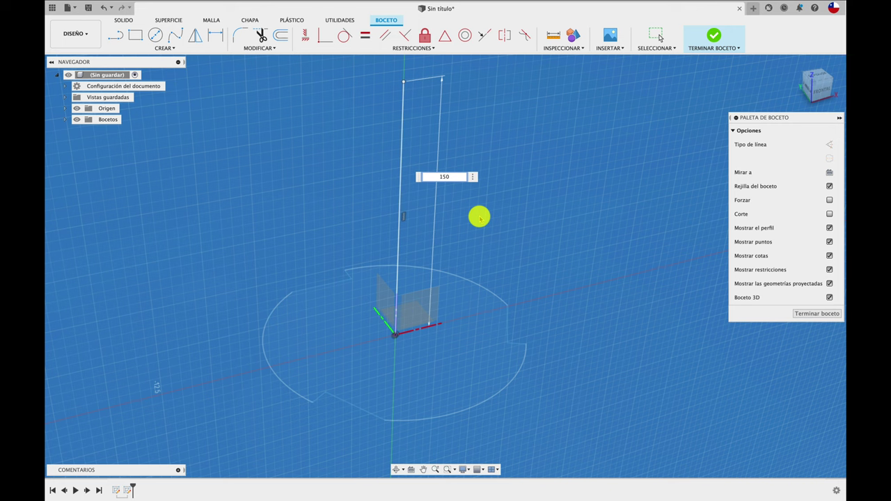
key("Return")
key("d")
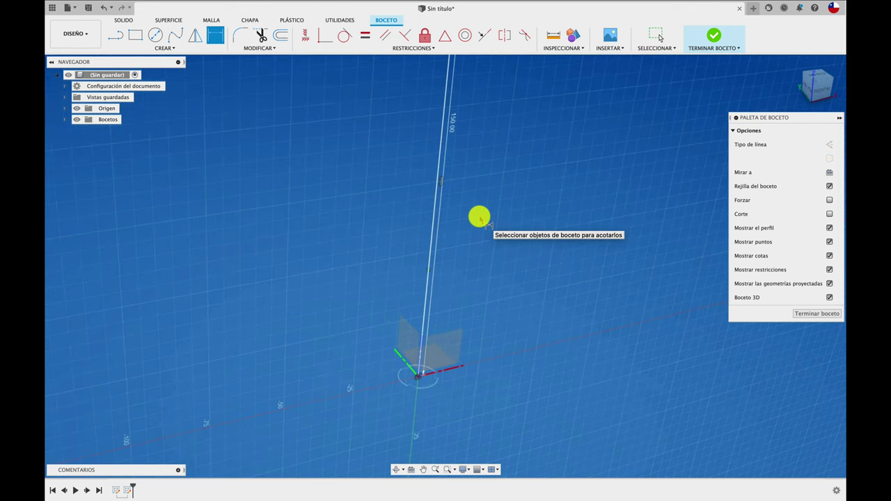
key("Escape")
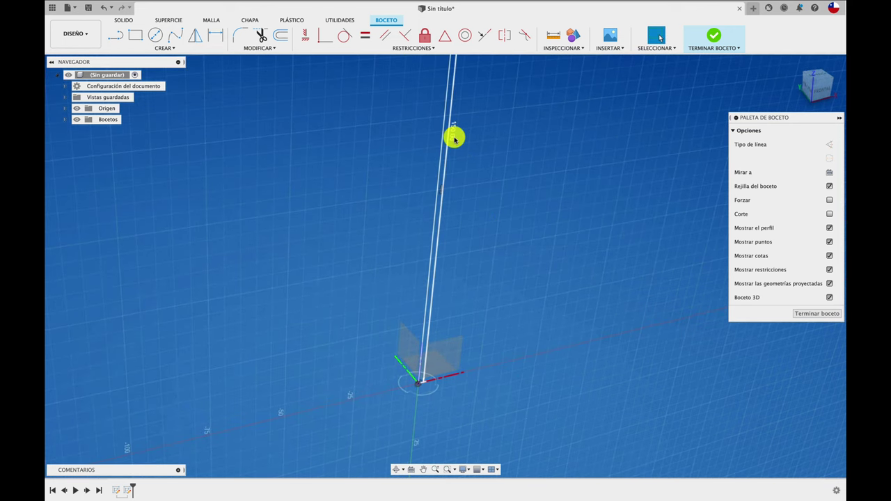
double_click(454, 136)
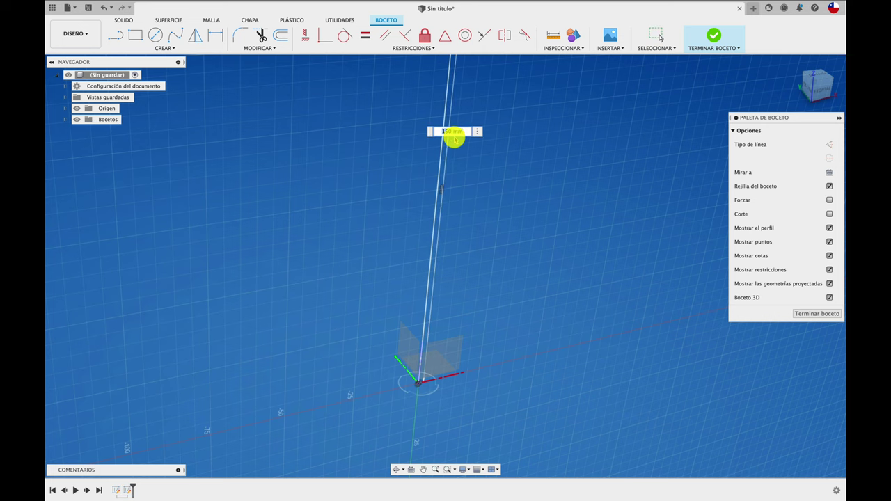
key("Return")
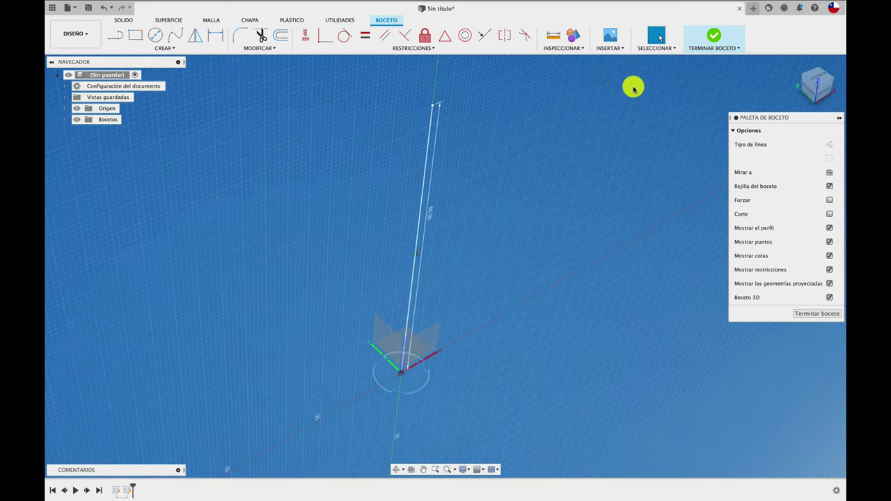
left_click(710, 35)
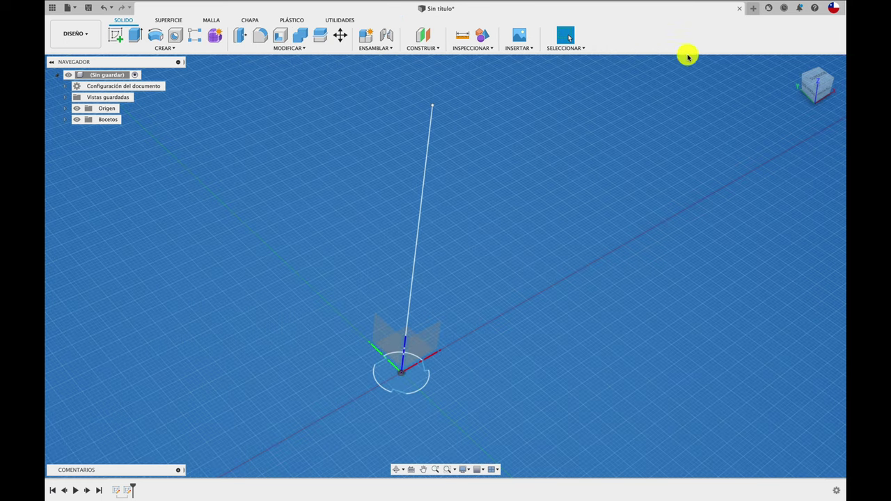
Set up a sweep with the slotted disc as profile and the vertical line as path
left_click(166, 49)
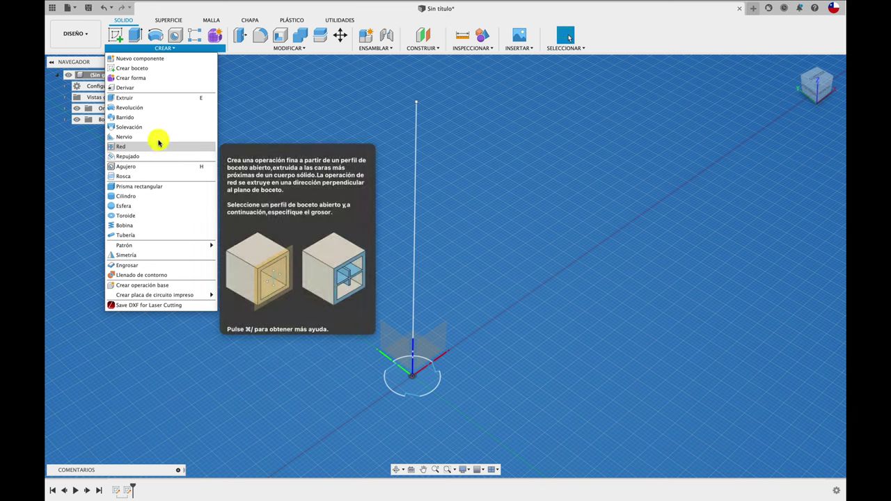
left_click(149, 118)
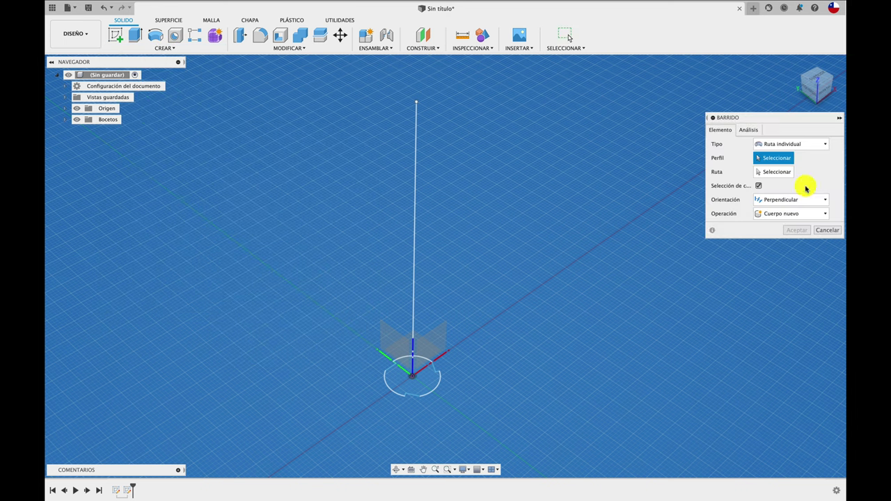
left_click_drag(795, 120, 656, 124)
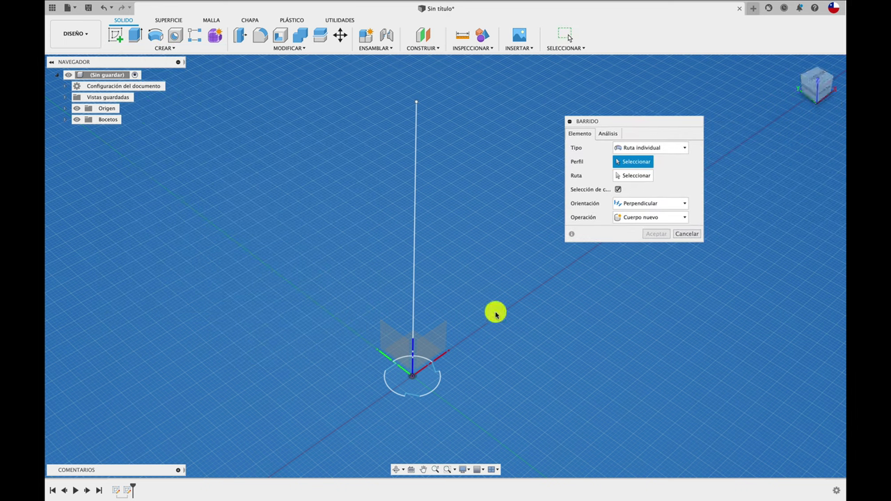
left_click(424, 384)
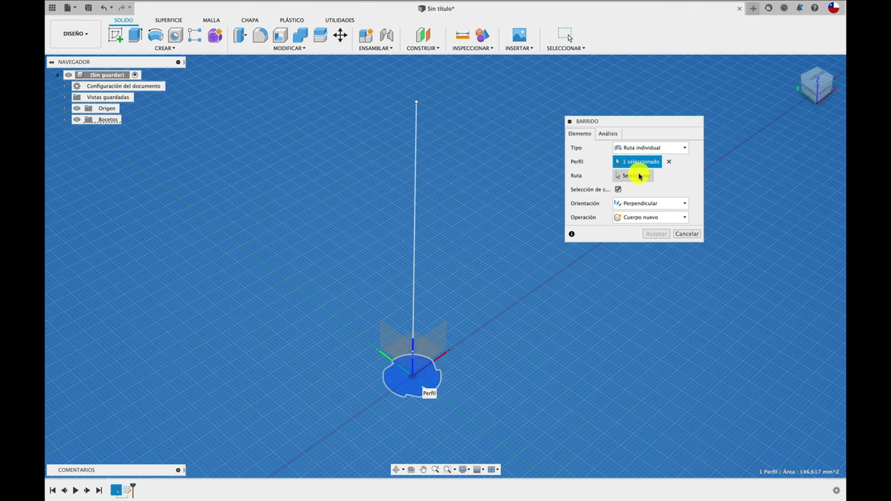
left_click(639, 177)
left_click(414, 201)
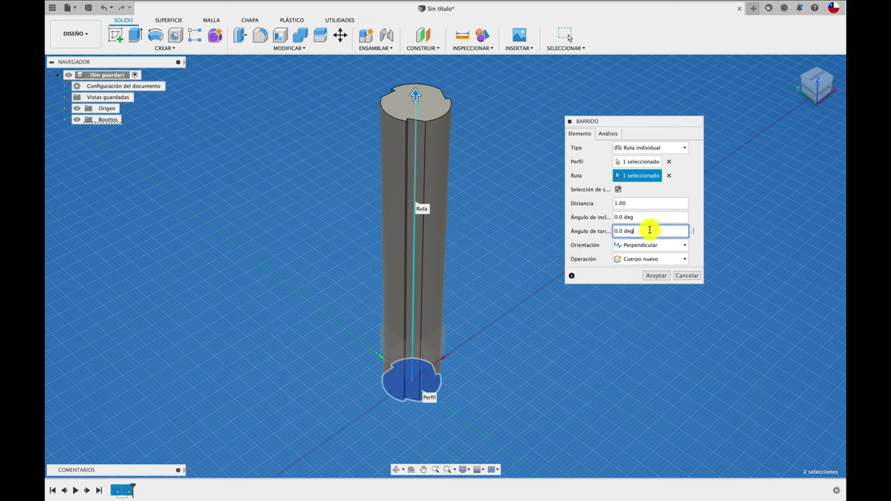
Give the sweep a 180° twist angle and accept it as a new solid body
left_click(638, 232)
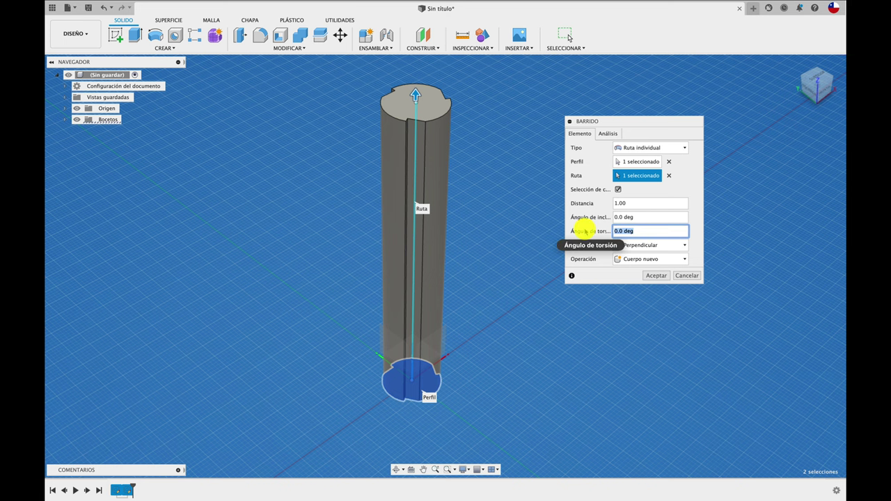
type("90")
key("Tab")
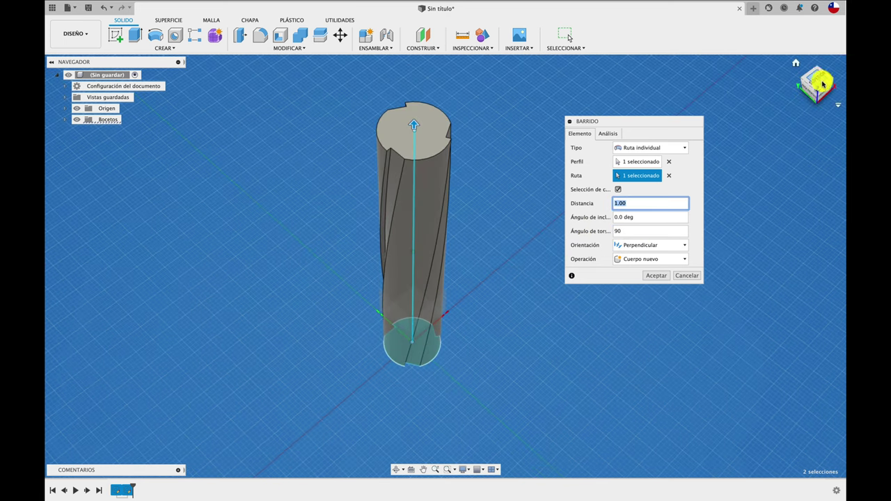
left_click(818, 82)
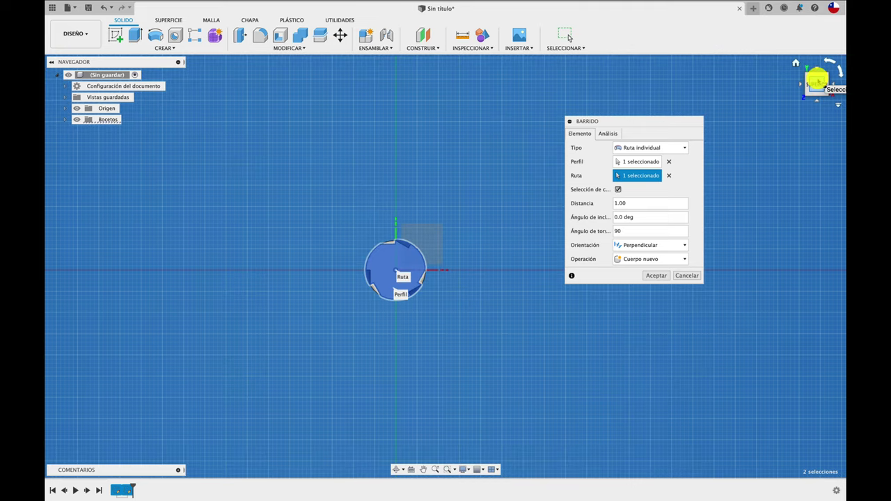
scroll(497, 206, "down", 5, "shift")
scroll(497, 206, "down", 3, "shift")
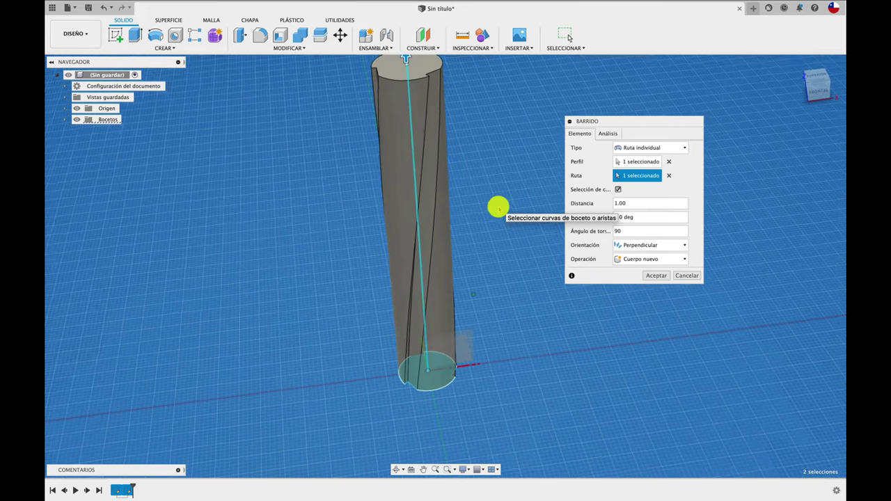
scroll(493, 216, "down", 3, "shift")
scroll(491, 220, "down", 1, "shift")
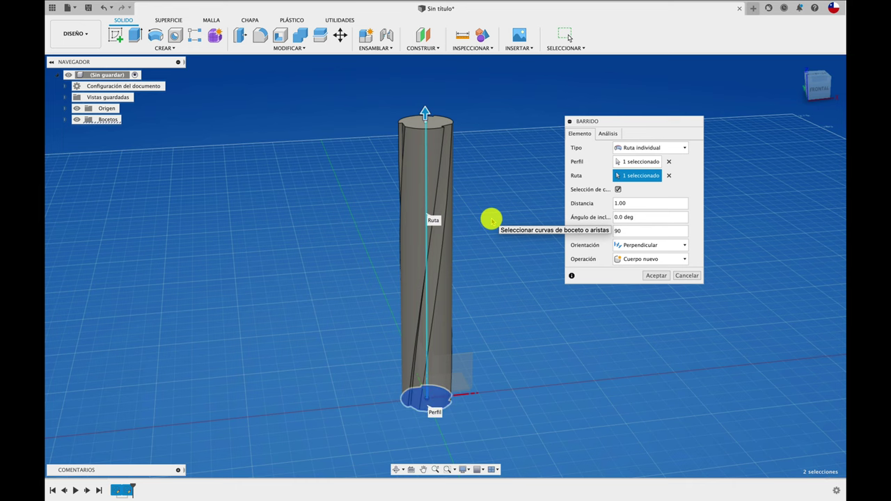
scroll(491, 221, "down", 2, "shift")
scroll(492, 224, "down", 3, "shift")
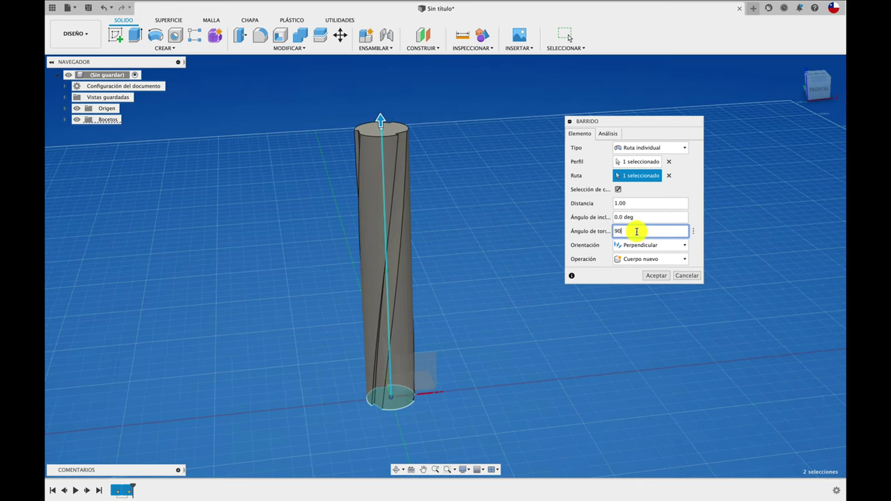
type("45")
key("Return")
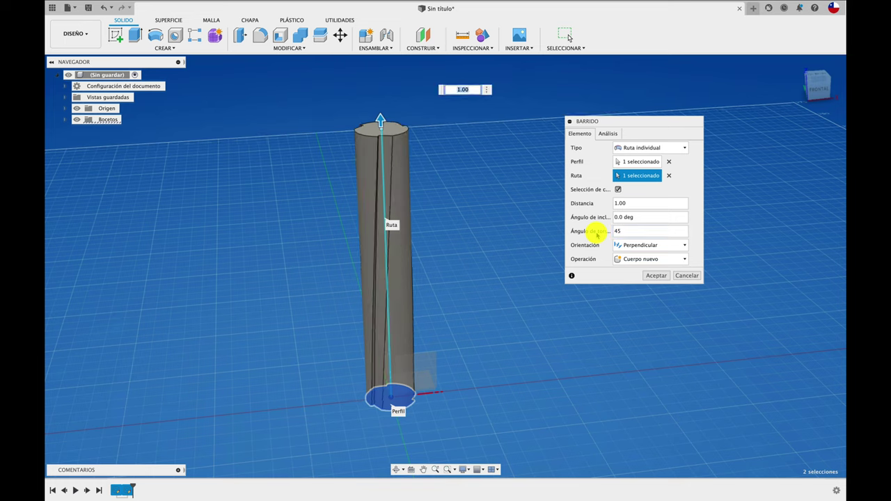
left_click(647, 232)
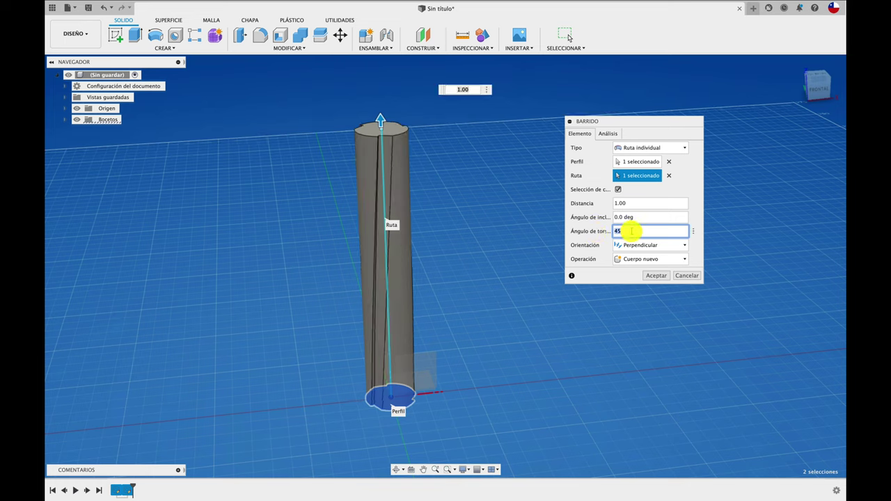
type("180")
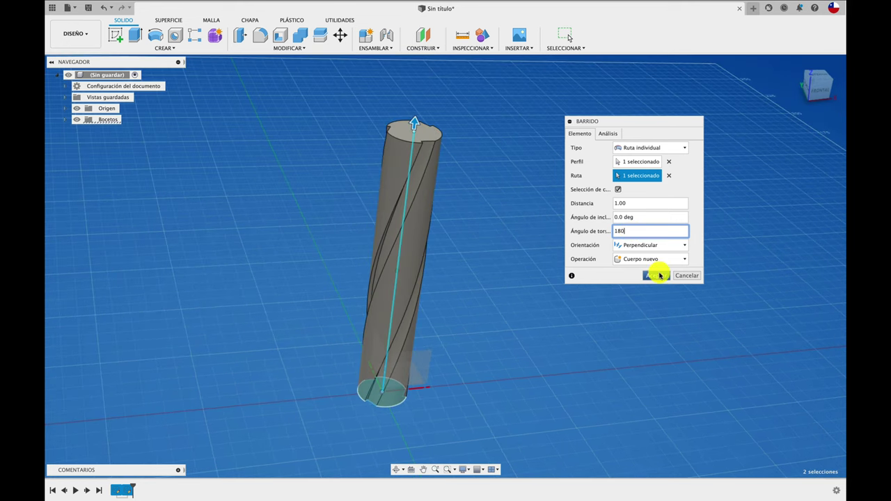
left_click(658, 277)
middle_click_drag(567, 278, 480, 35, "shift")
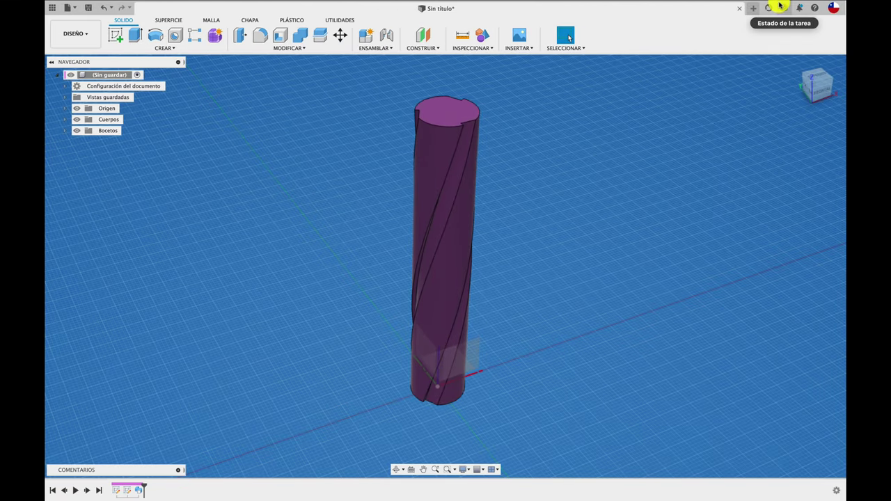
Open a new design, sketch on the horizontal plane, and draw a 3 mm circle at the origin
left_click(752, 8)
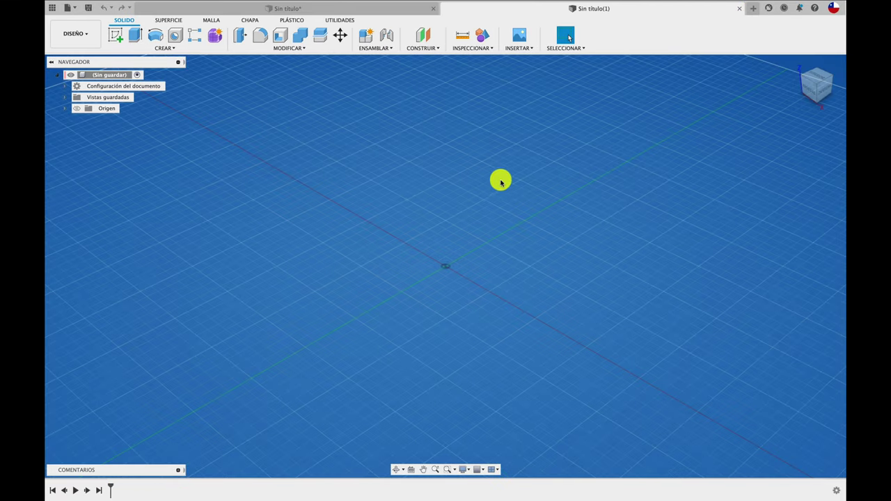
left_click(115, 35)
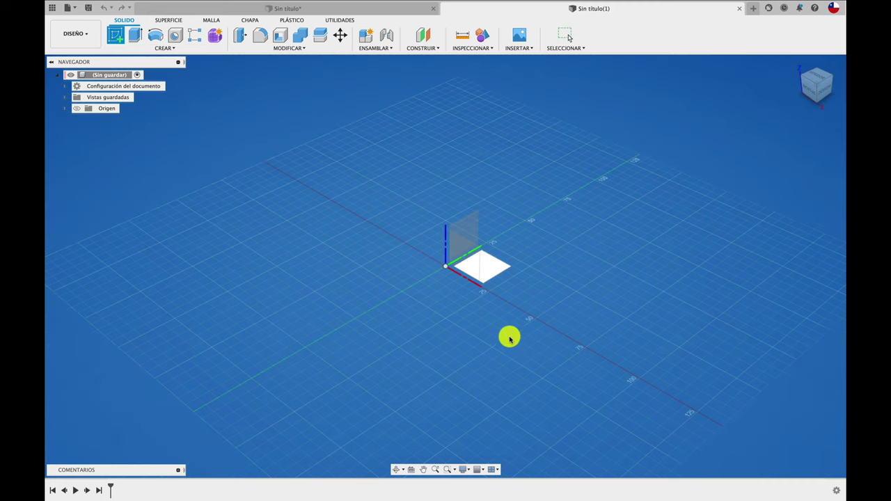
left_click(496, 267)
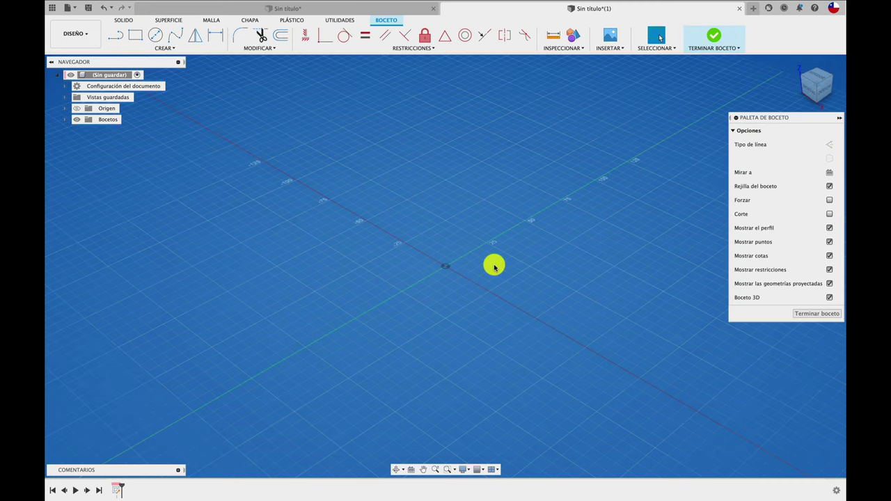
left_click(814, 78)
key("c")
left_click(446, 266)
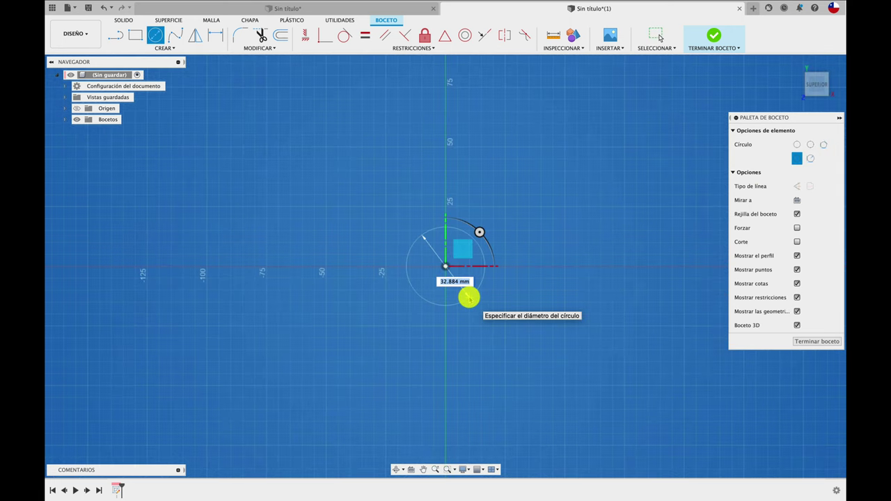
type("3")
key("Return")
key("Escape")
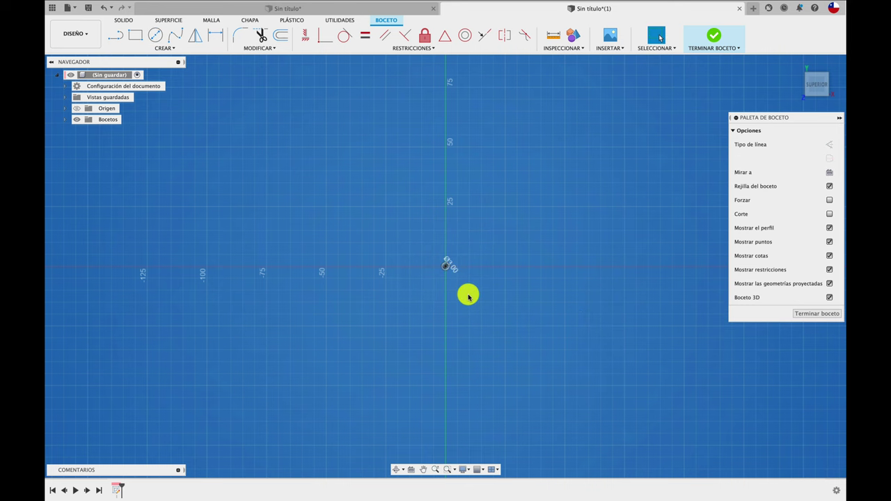
scroll(456, 286, "up", 3)
scroll(445, 269, "up", 3)
Add a concentric 10 mm diameter circle centred on the origin
key("c")
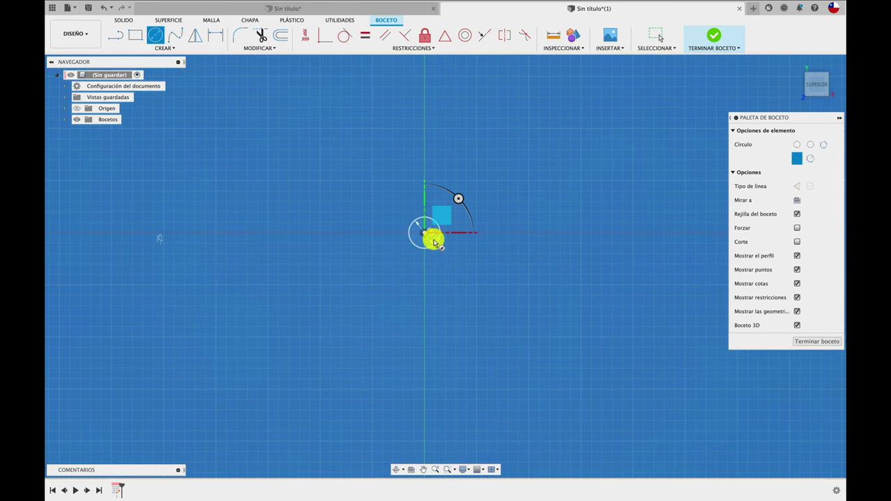
left_click(426, 234)
type("10")
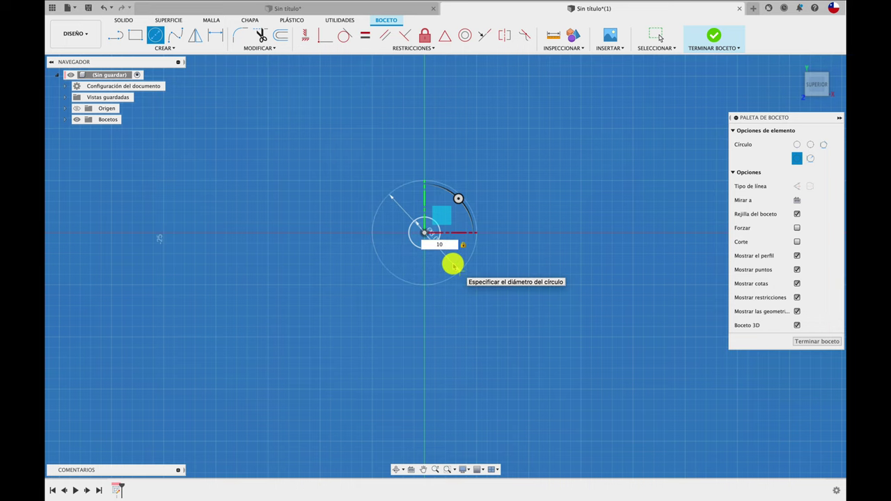
key("Return")
key("Escape")
scroll(453, 261, "up", 2)
scroll(459, 241, "down", 3)
scroll(473, 233, "down", 3)
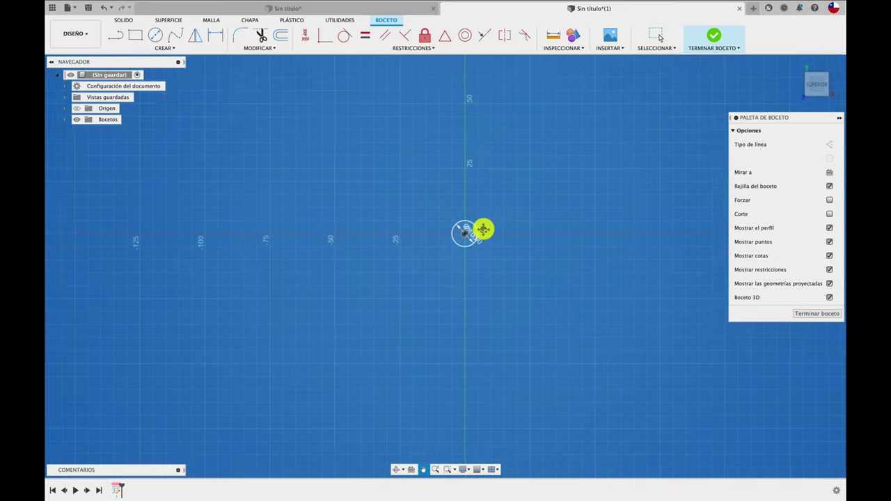
scroll(463, 243, "up", 1)
scroll(478, 217, "up", 1)
scroll(479, 220, "up", 2)
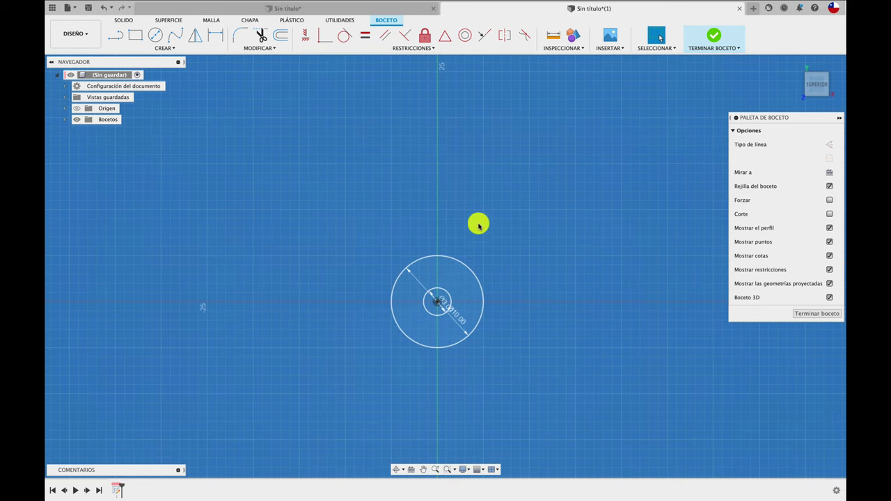
scroll(478, 225, "up", 2)
scroll(481, 235, "up", 1)
Draw a centre-to-centre slot reaching upward from the circle
left_click(156, 48)
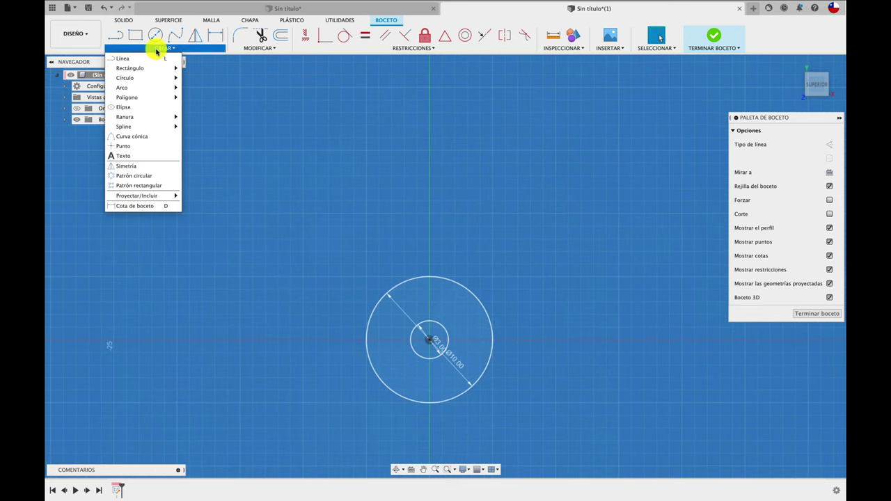
mouse_move(140, 117)
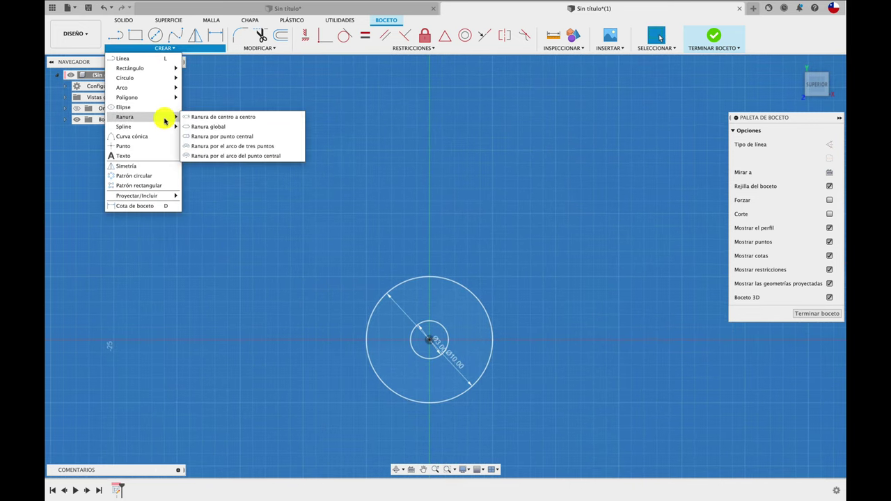
left_click(202, 117)
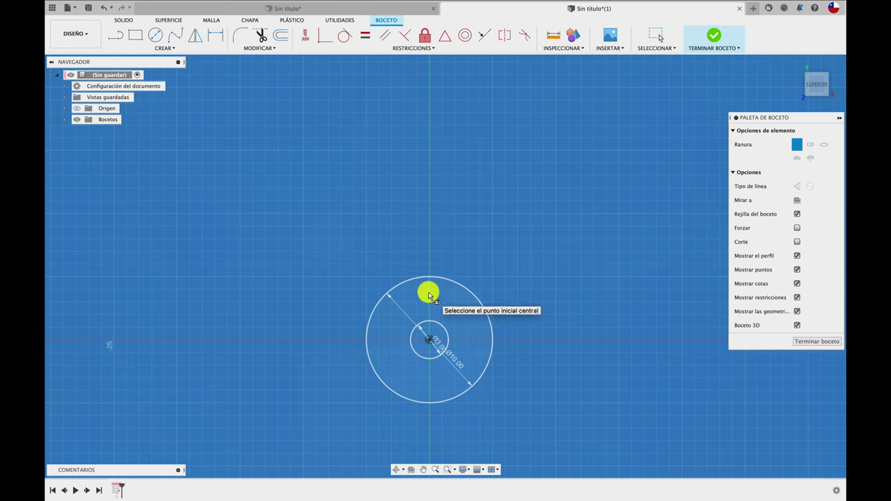
left_click(428, 342)
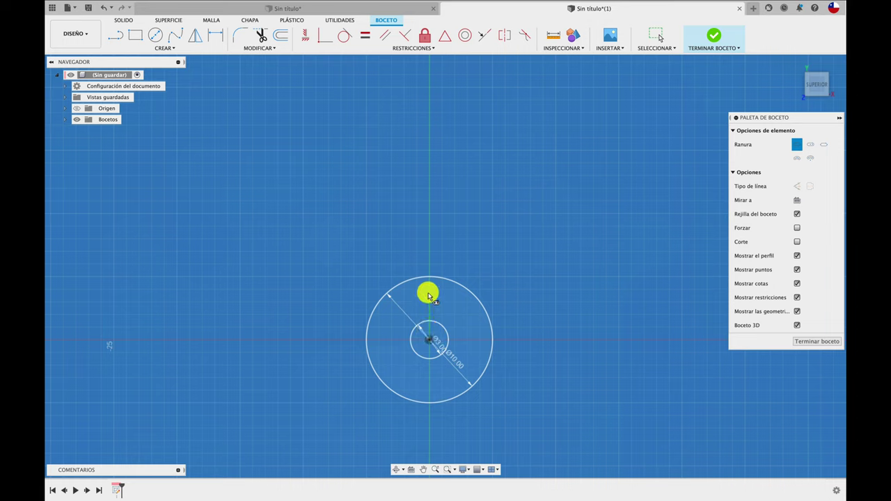
left_click(428, 292)
key("Escape")
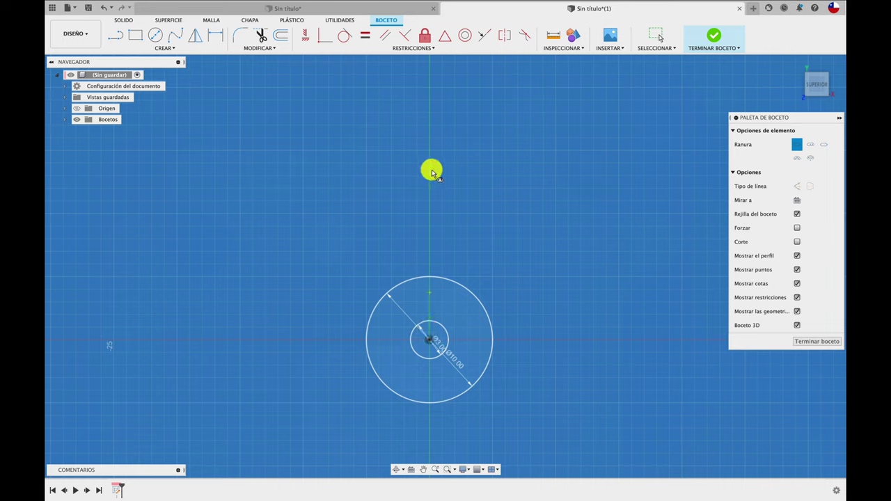
left_click(443, 177)
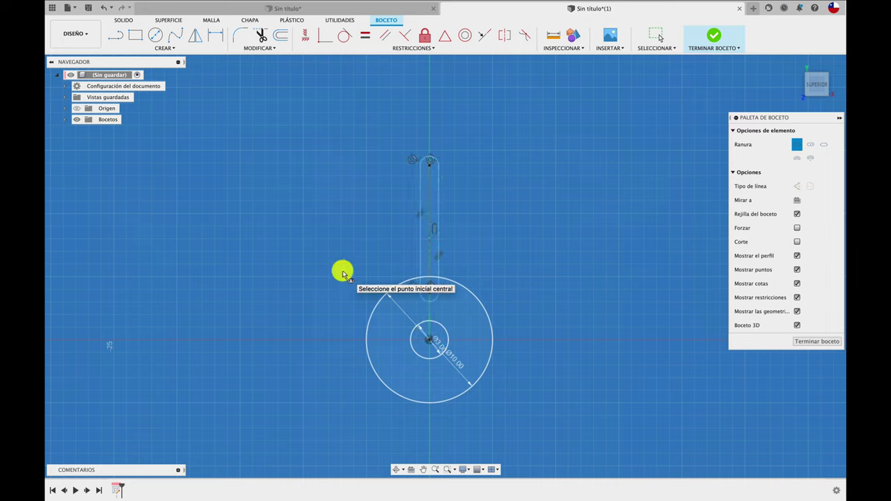
key("Escape")
Repeat the slot three times around the disc centre with a circular pattern
left_click(173, 48)
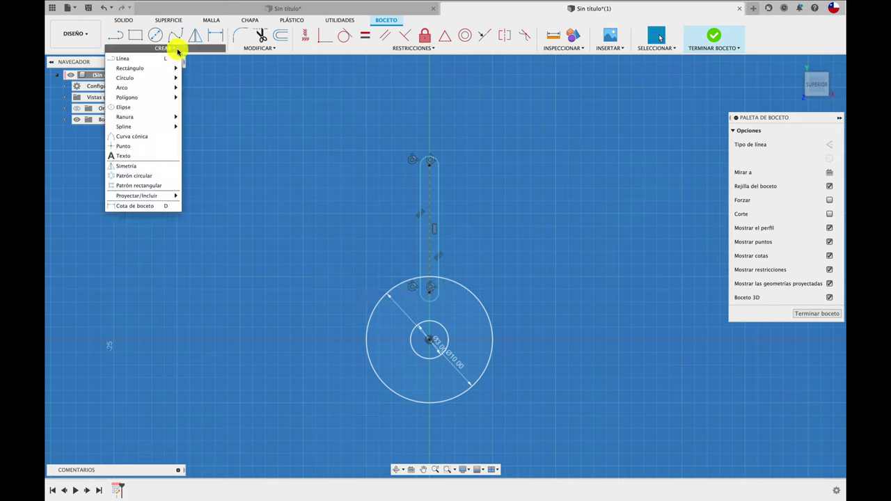
left_click(161, 176)
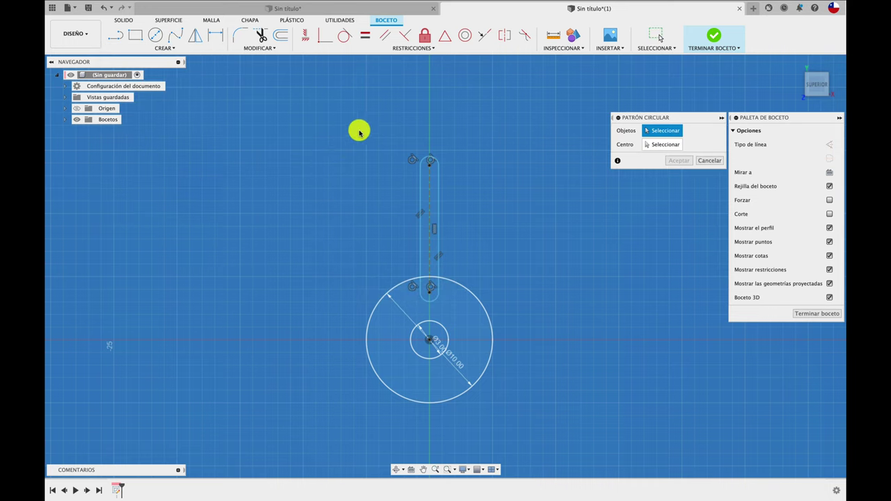
left_click_drag(358, 130, 465, 313)
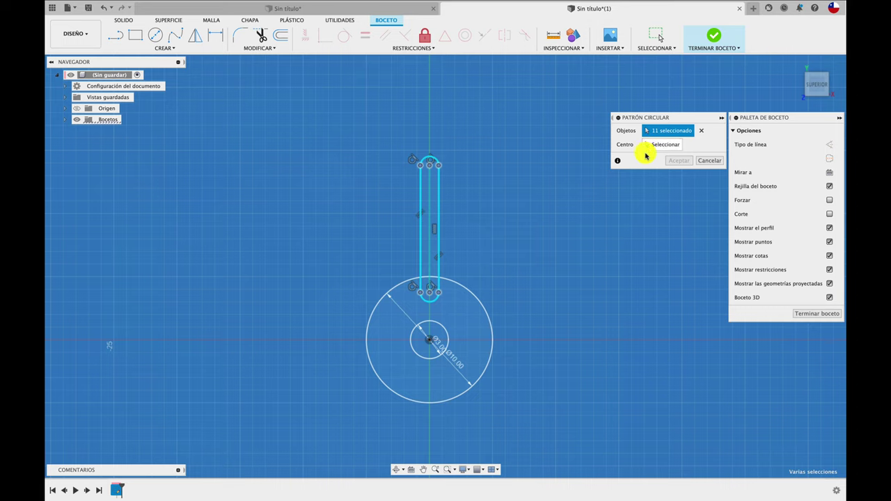
left_click(479, 301)
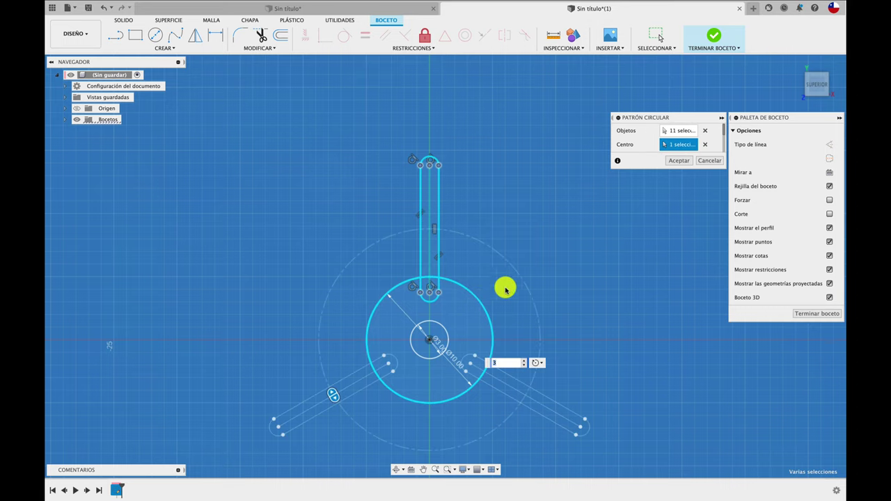
left_click(678, 161)
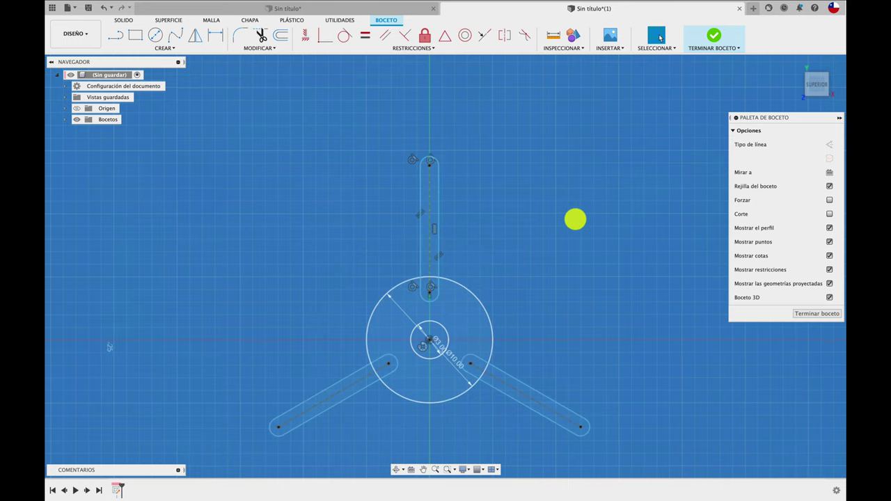
key("F6")
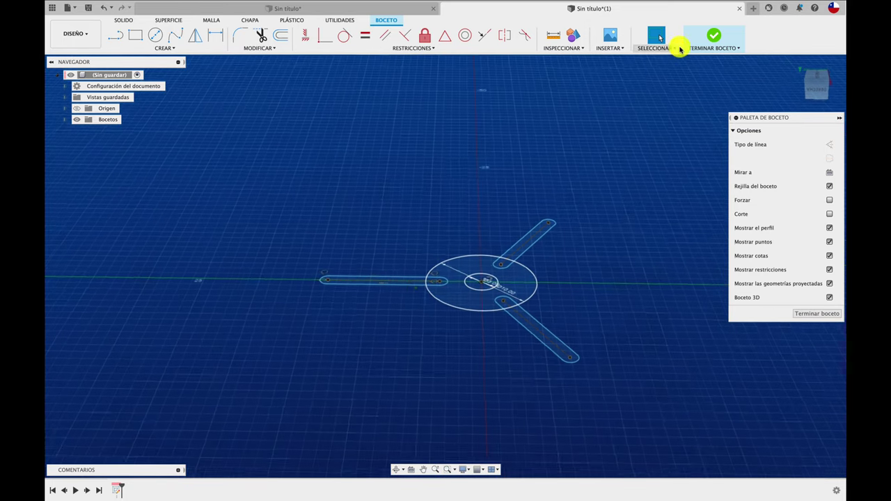
Finish the disc sketch, then sketch a vertical path line from the origin on an upright plane
left_click(709, 35)
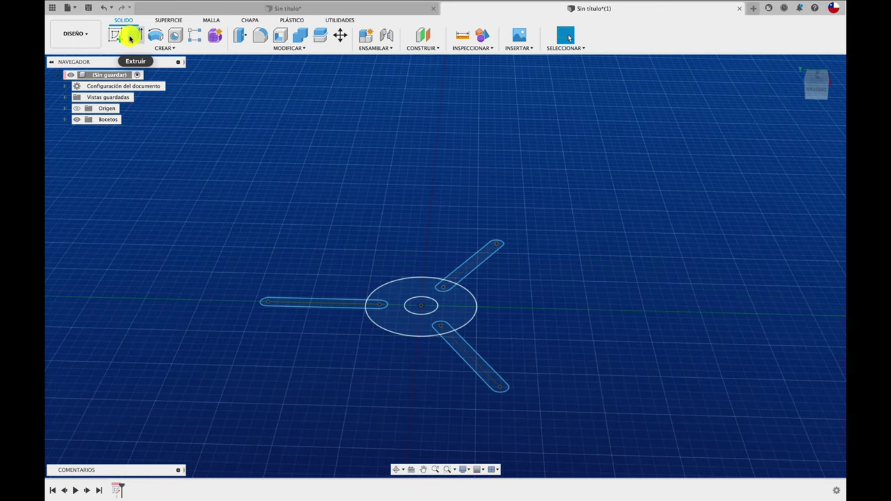
left_click(122, 36)
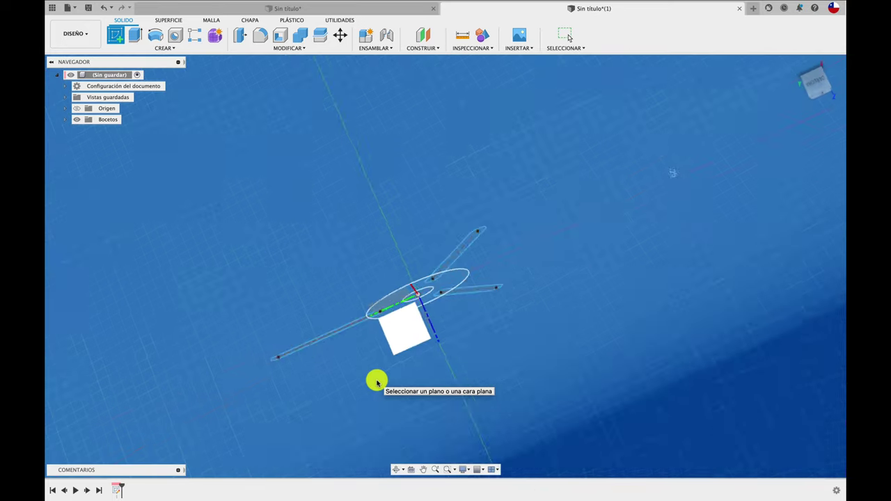
left_click(378, 318)
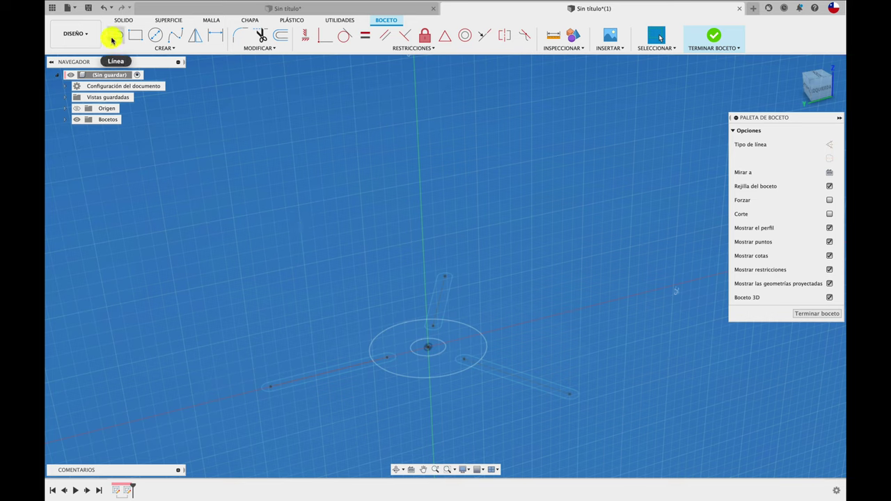
left_click_drag(426, 348, 416, 107)
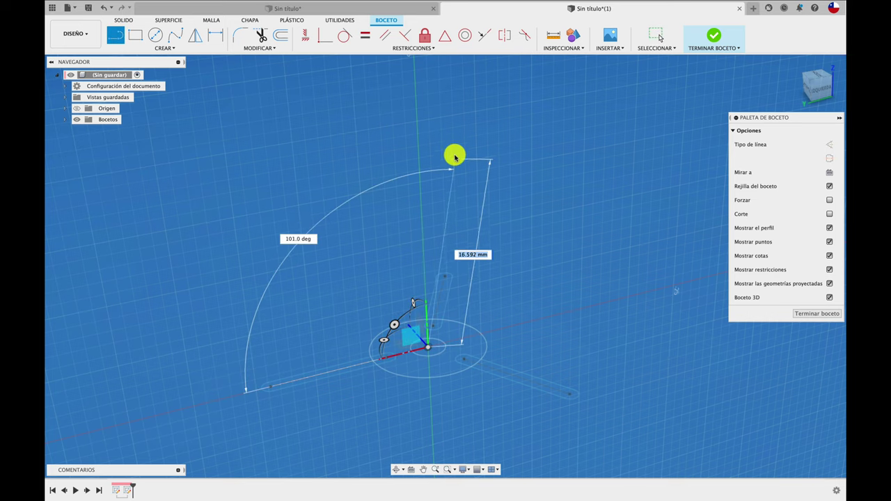
left_click(416, 100)
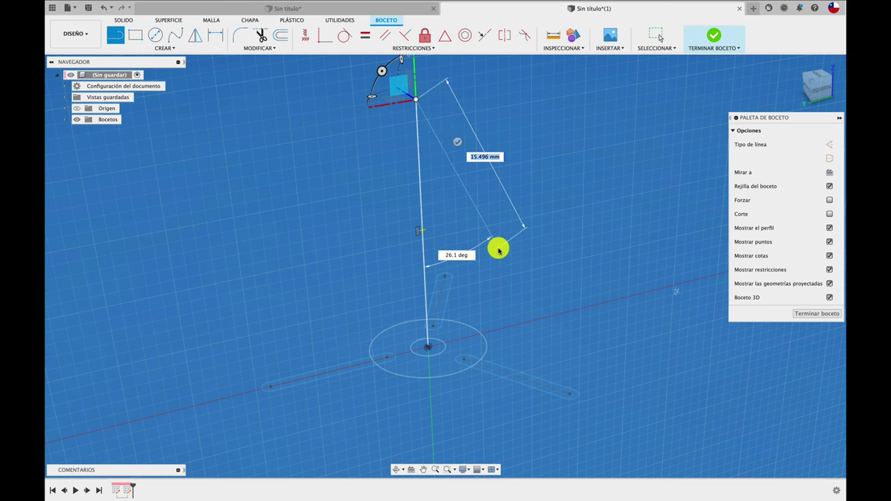
key("Escape")
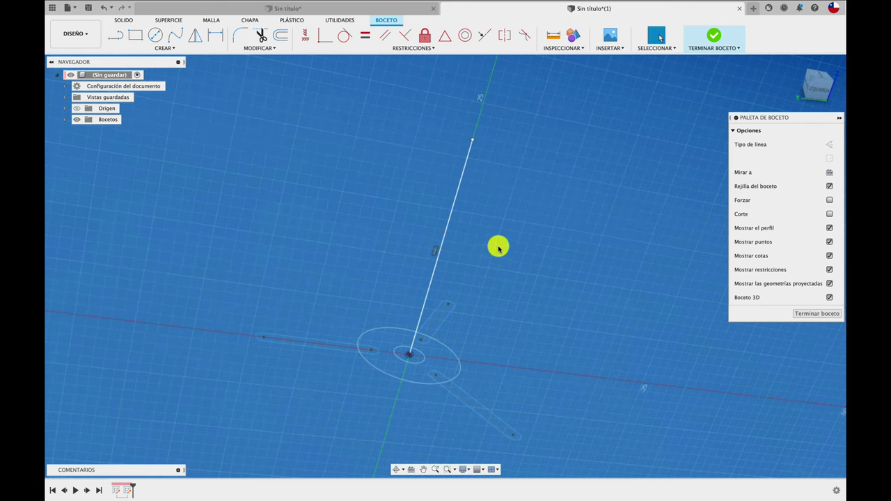
left_click(706, 46)
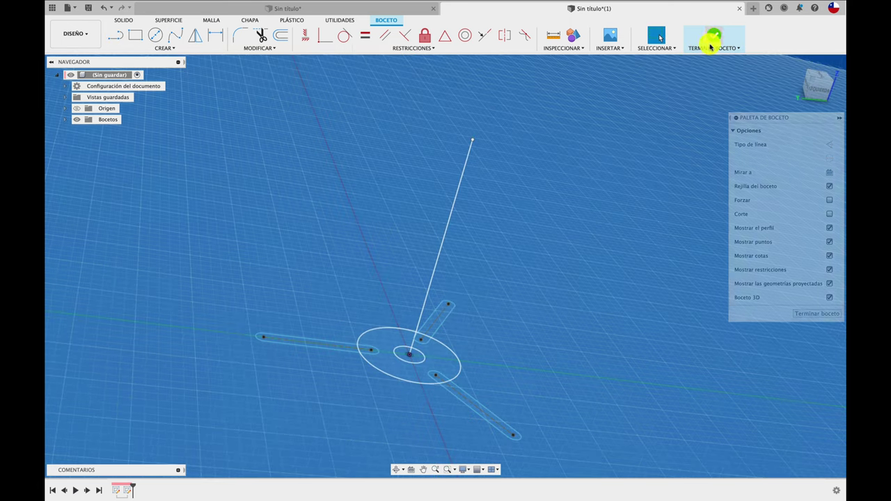
Start a sweep and select the disc plus the four slot regions as profiles
left_click(182, 50)
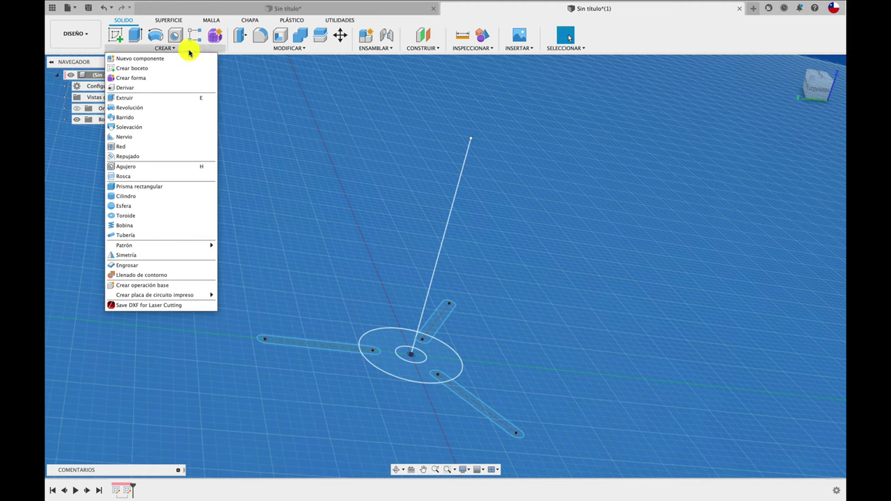
left_click(149, 117)
scroll(408, 380, "up", 2)
scroll(397, 369, "up", 2)
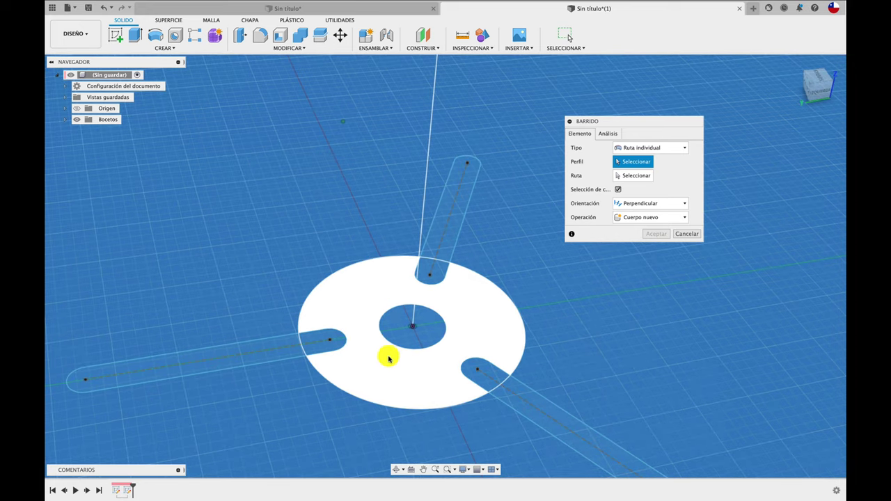
left_click(381, 365)
left_click(285, 351)
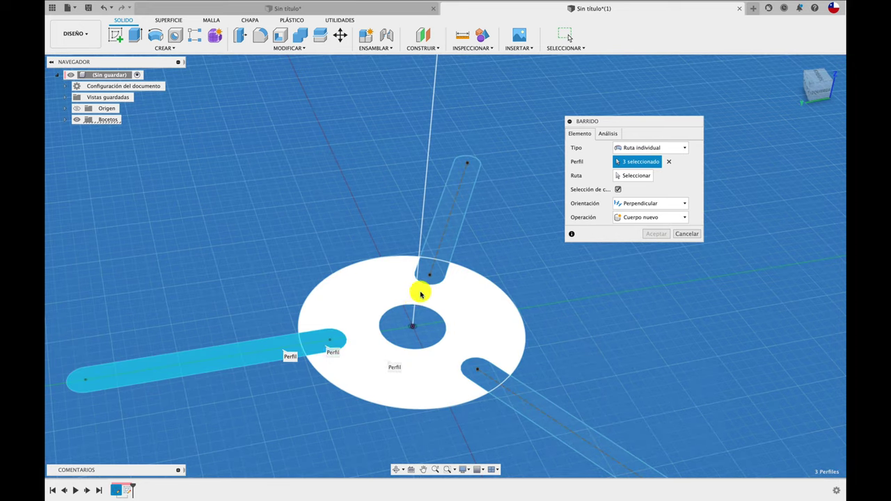
left_click(433, 278)
left_click(449, 244)
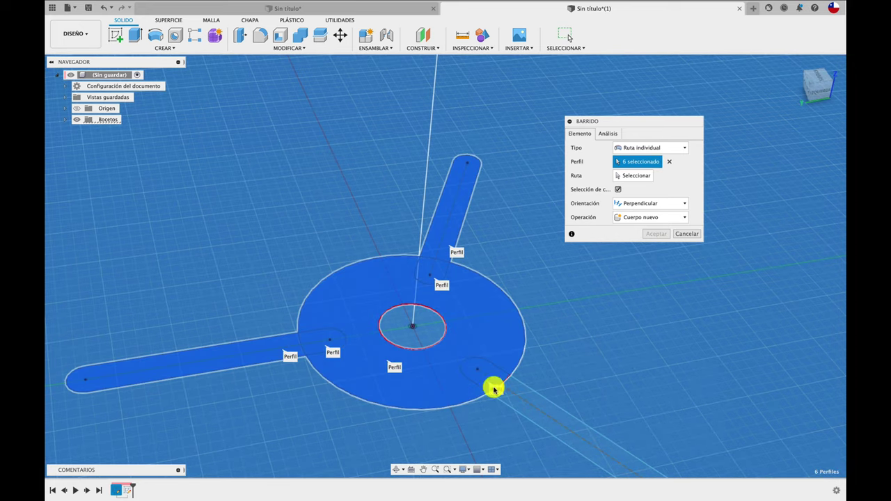
left_click(509, 398)
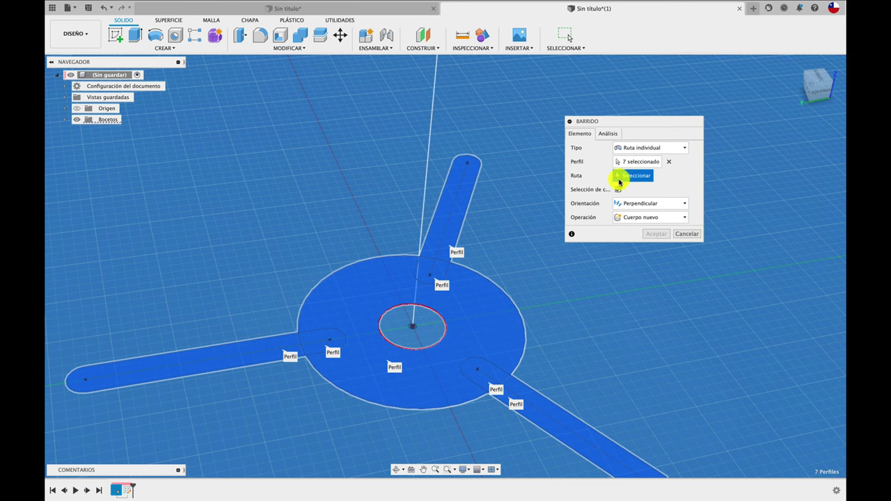
Use the upright line as the sweep path with a 90° twist angle and accept
left_click(422, 201)
middle_click_drag(432, 215, 432, 219, "shift")
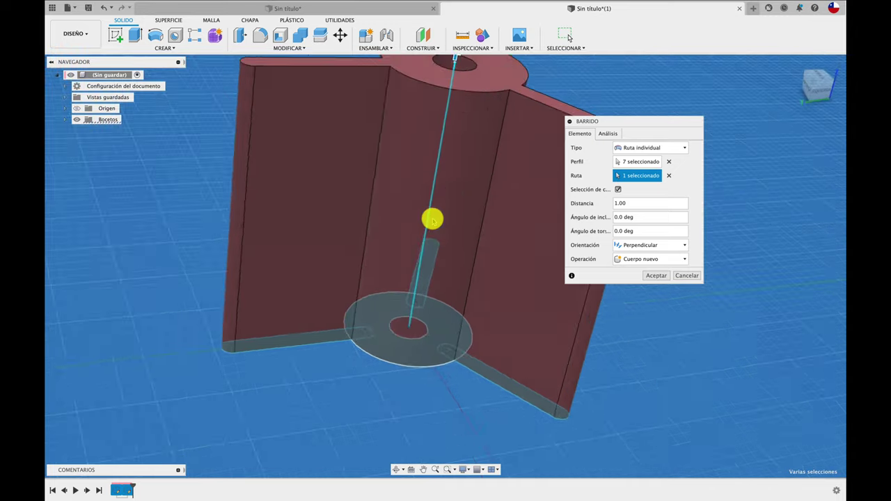
middle_click_drag(635, 232, 639, 231, "shift")
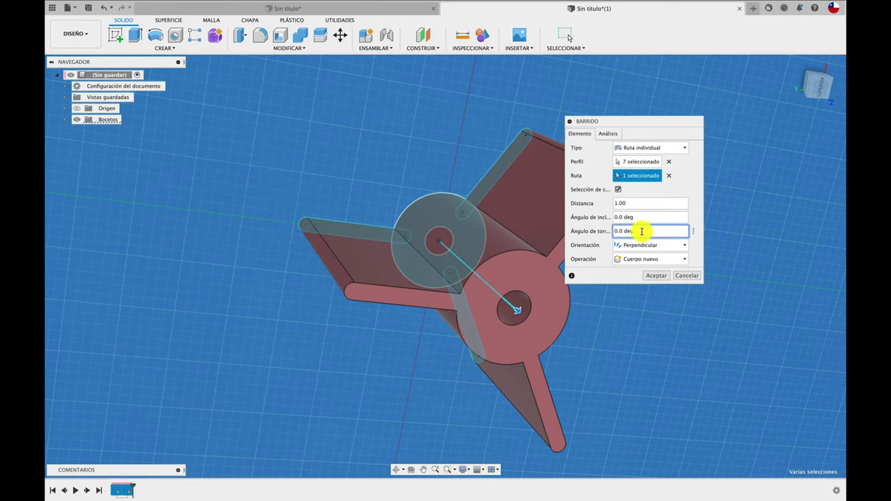
type("90")
key("Tab")
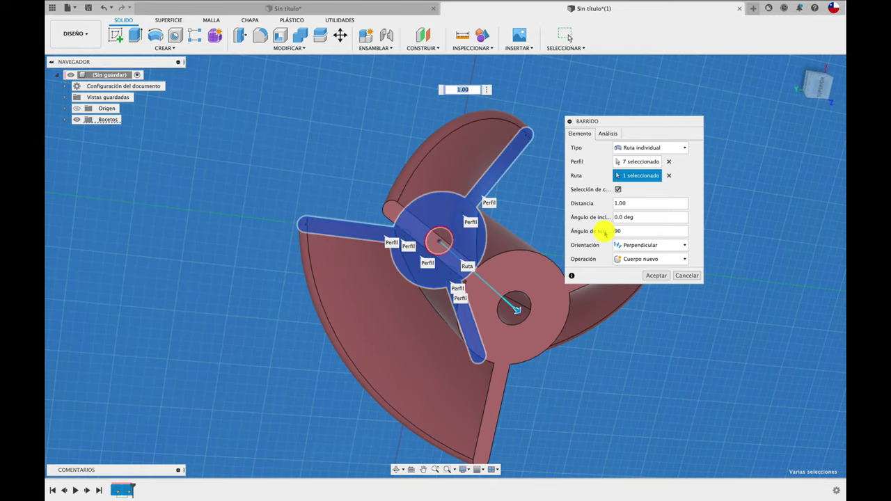
mouse_move(603, 235)
middle_mouse_down("shift")
mouse_move(657, 274)
mouse_move(408, 199)
mouse_move(330, 123)
mouse_move(275, 43)
middle_mouse_up("shift")
left_click(657, 276)
Fillet four blade edges of the propeller
left_click(261, 37)
mouse_move(390, 139)
middle_mouse_down("shift")
mouse_move(418, 186)
mouse_move(432, 175)
middle_mouse_up("shift")
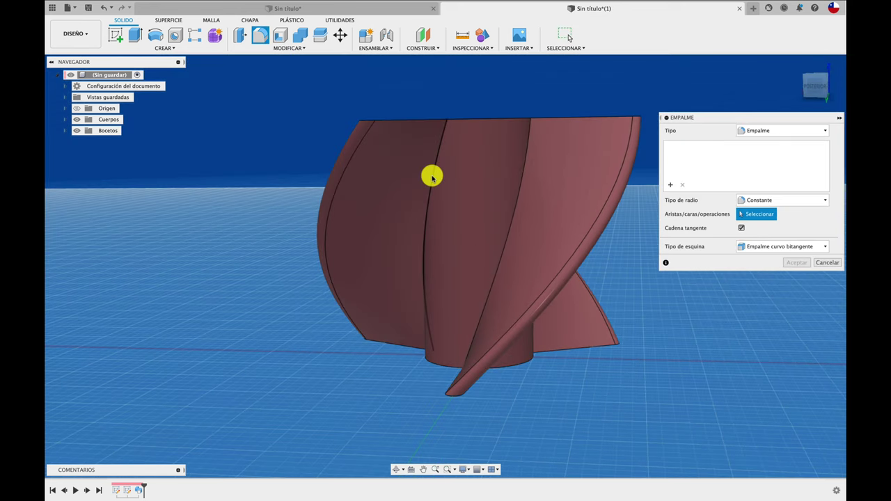
left_click(431, 177)
left_click(521, 184)
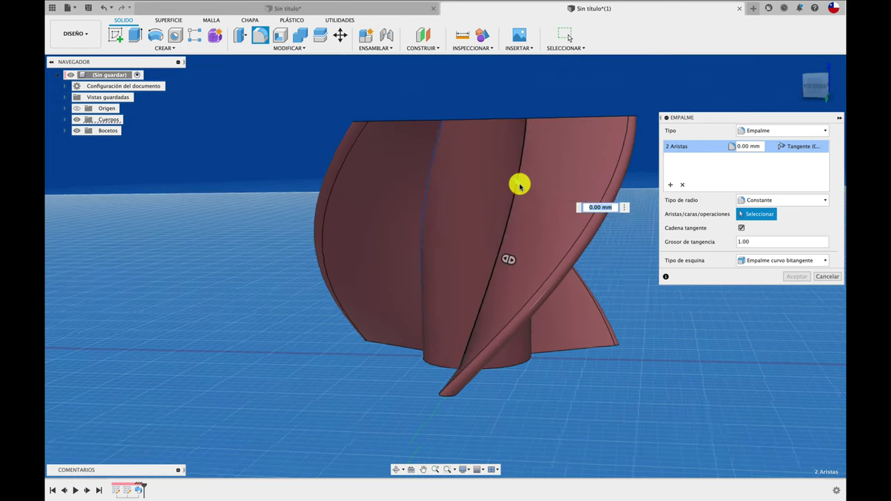
middle_click_drag(521, 183, 449, 194, "shift")
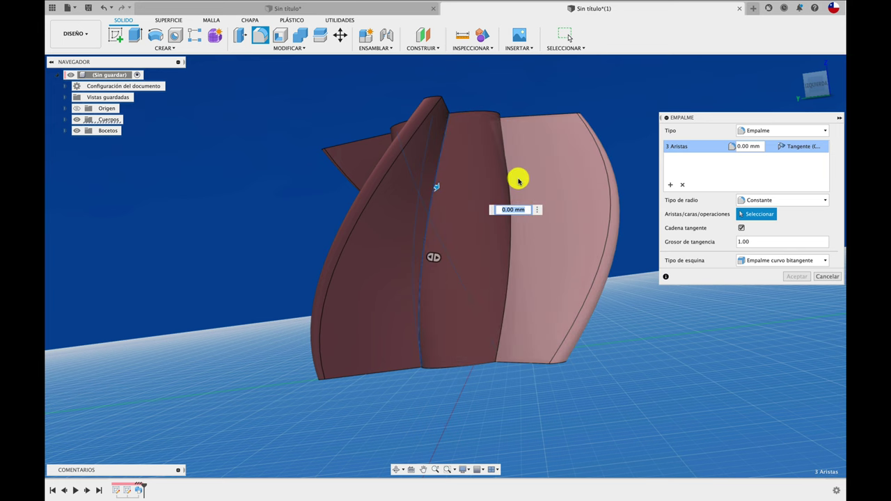
left_click(509, 187)
left_click(508, 190)
middle_click_drag(508, 191, 445, 195, "shift")
type("1")
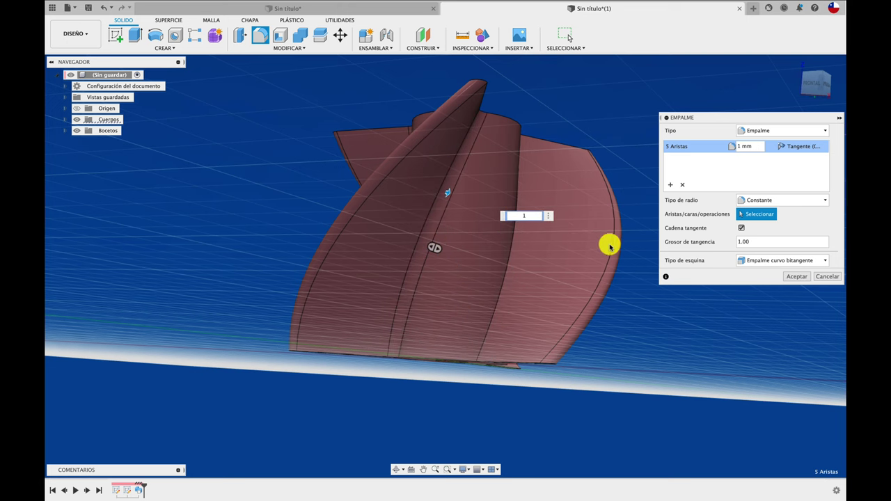
key("Return")
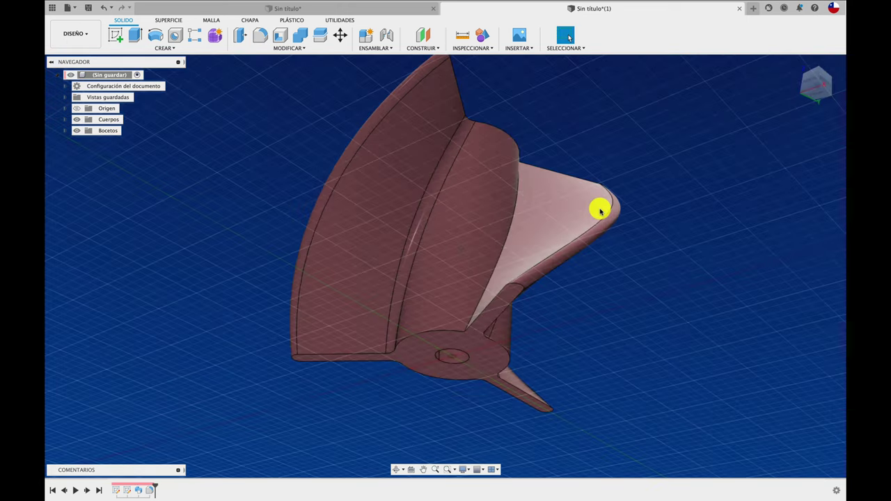
Round another blade edge with a 1 mm fillet
left_click(260, 36)
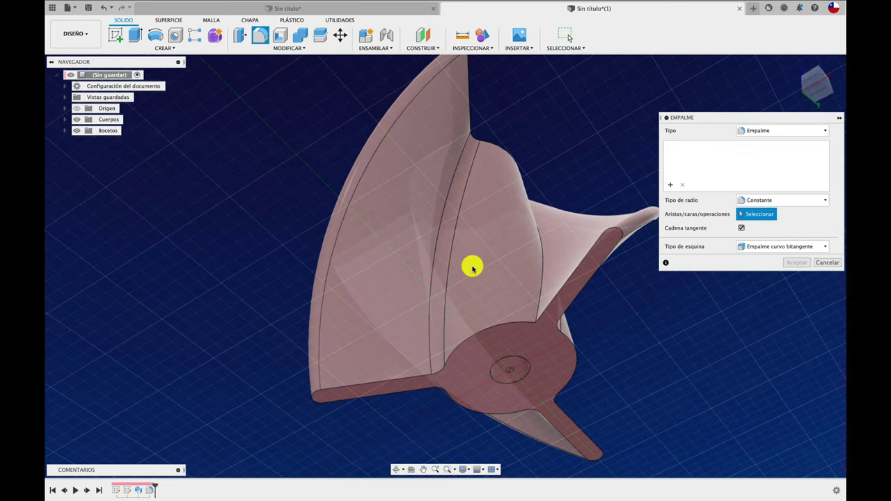
left_click(539, 310)
middle_click_drag(529, 298, 456, 259, "shift")
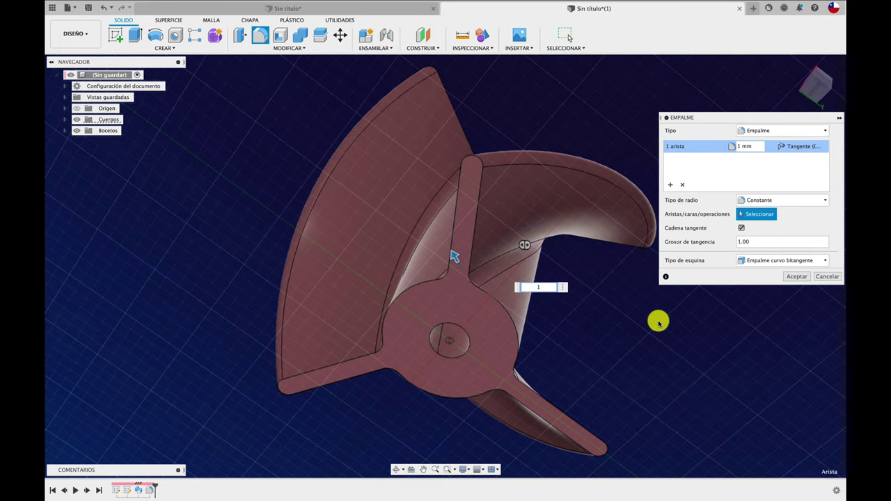
left_click(794, 277)
mouse_move(664, 290)
middle_mouse_down("shift")
mouse_move(96, 34)
mouse_move(449, 376)
middle_mouse_up("shift")
Turn off the sketch grid, then start and cancel another fillet
left_click(482, 472)
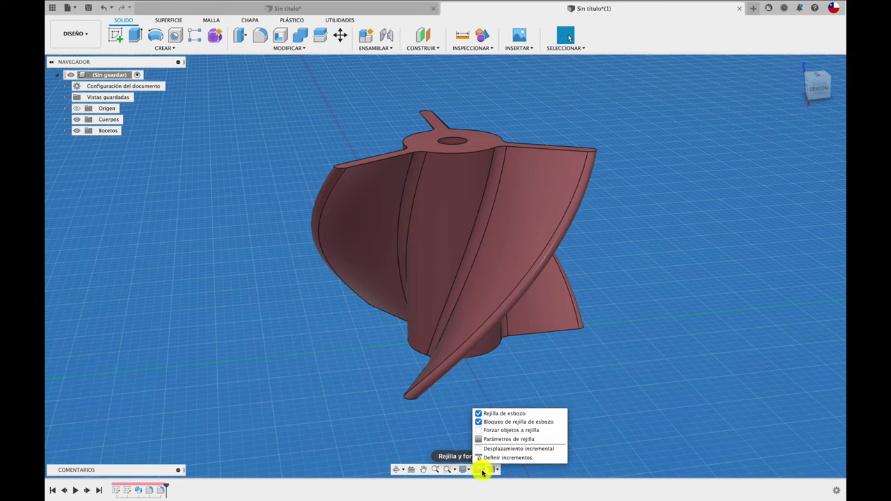
left_click(481, 415)
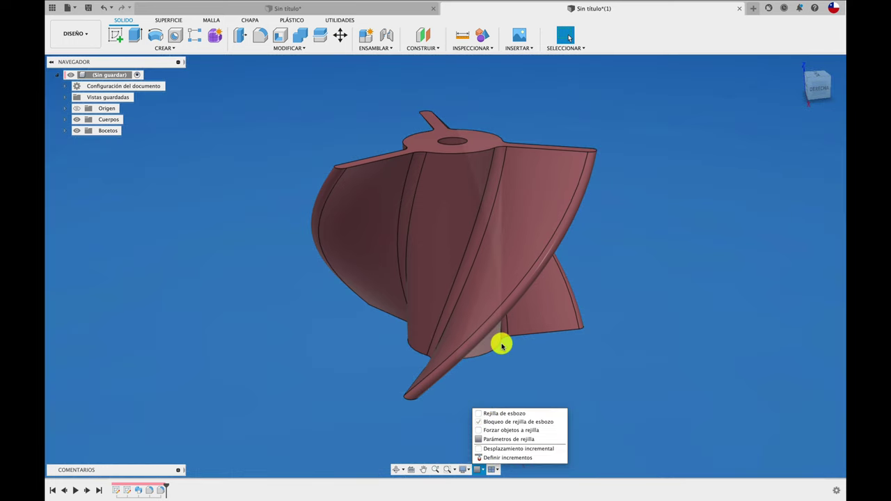
middle_click_drag(603, 322, 363, 47, "shift")
left_click(260, 35)
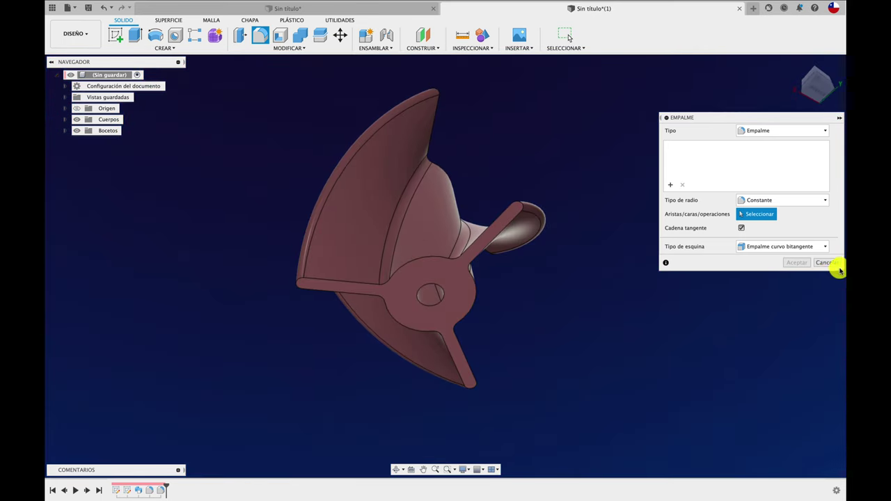
left_click(830, 263)
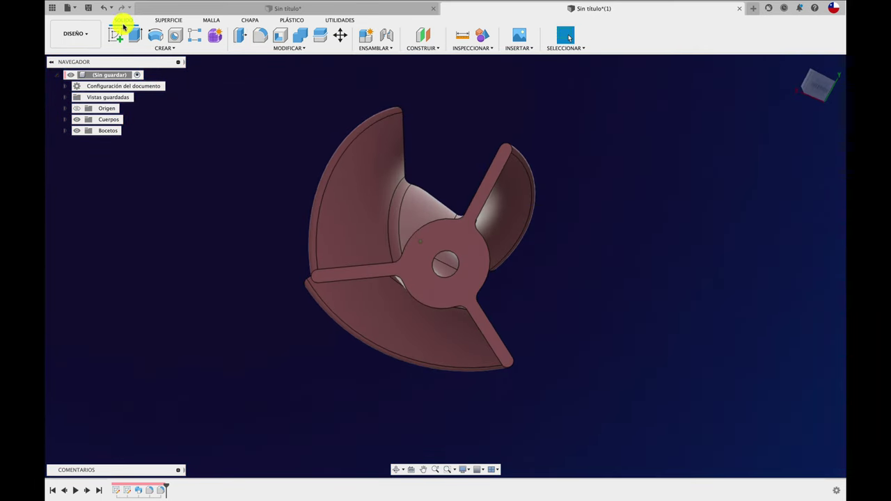
Sketch a circle at the hub centre on the hub's flat face
left_click(124, 40)
left_click(468, 281)
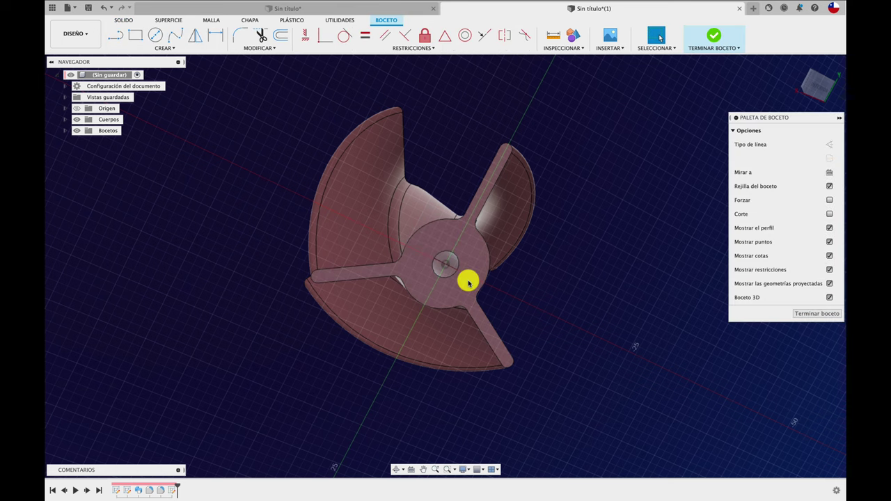
key("c")
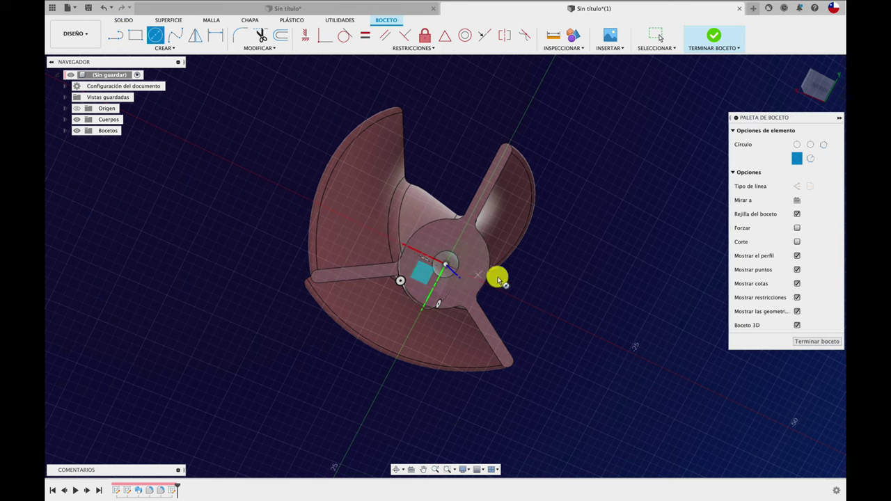
left_click(820, 88)
scroll(388, 249, "up", 2)
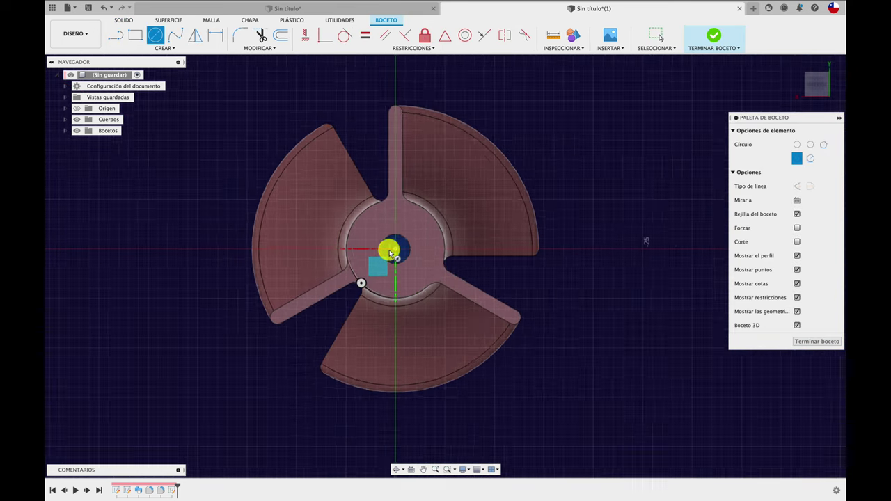
scroll(389, 248, "up", 3)
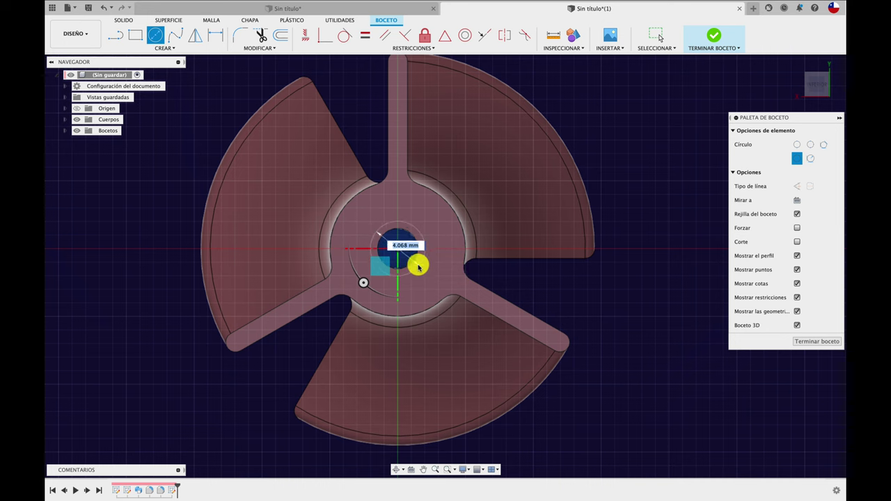
left_click(417, 265)
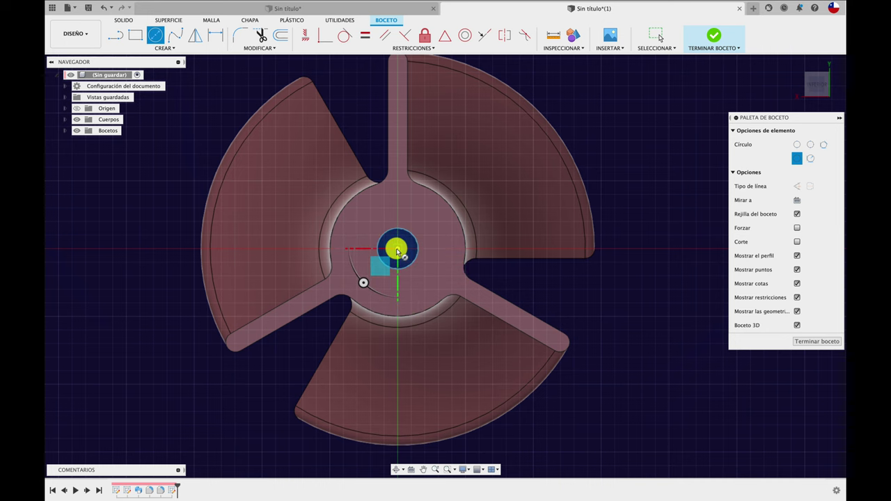
Extrude the ring profile 9.134 mm, joined, into a hollow shaft
key("e")
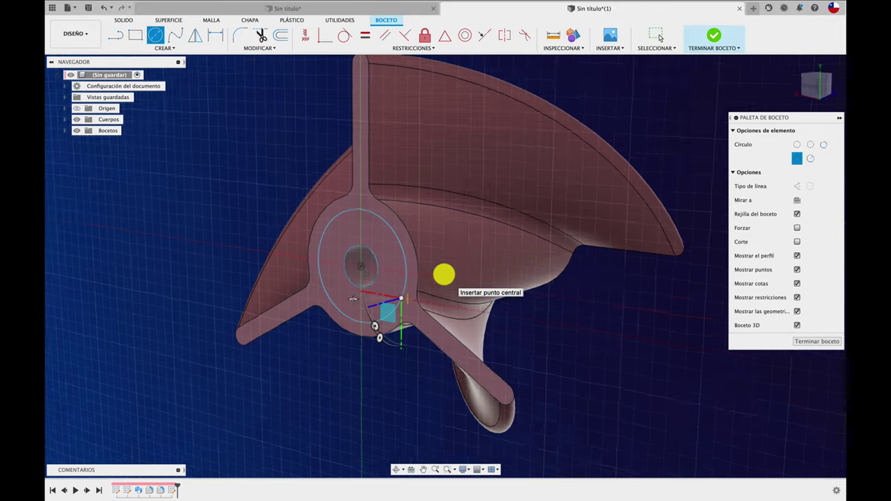
left_click(402, 289)
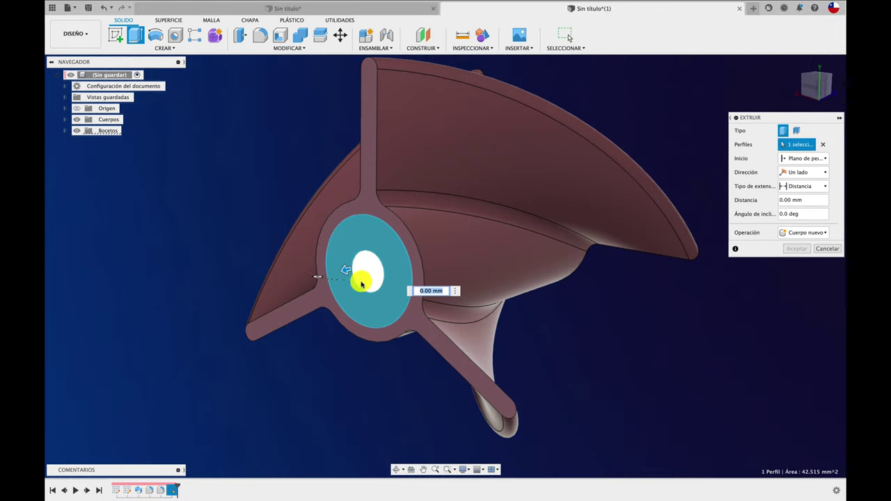
mouse_move(303, 278)
left_mouse_down()
mouse_move(243, 284)
mouse_move(216, 303)
left_mouse_up()
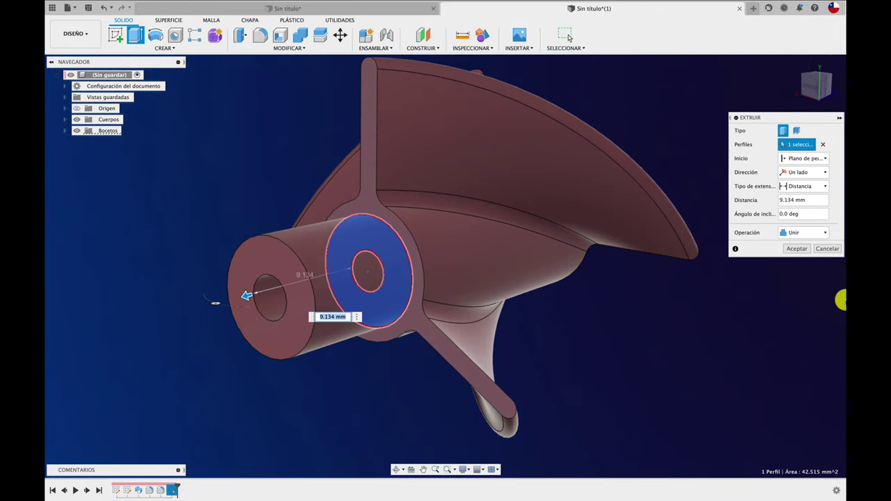
left_click(798, 249)
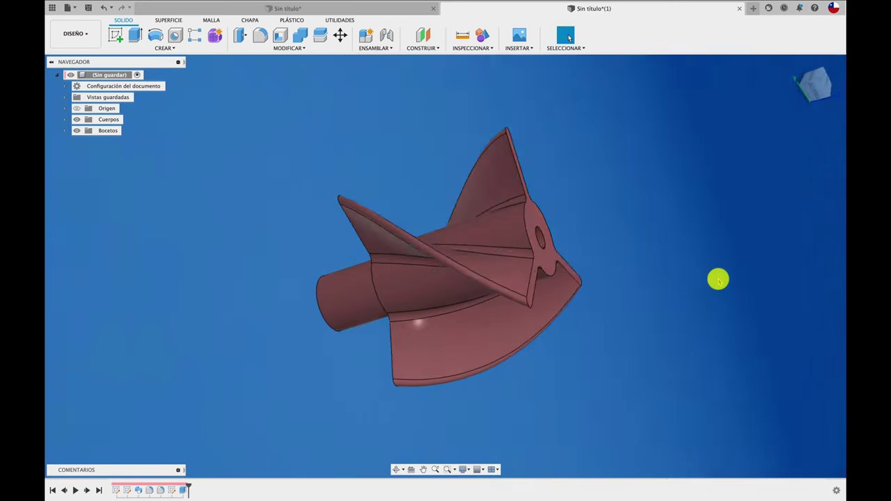
middle_click_drag(721, 279, 670, 260, "shift")
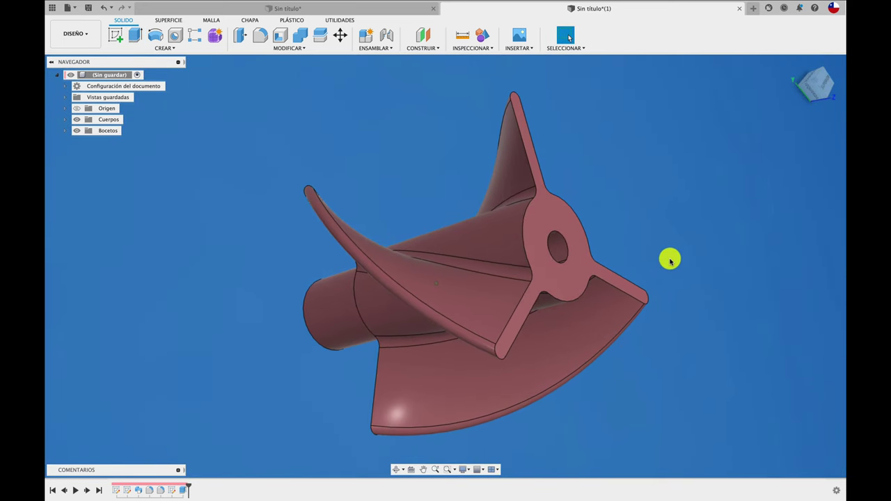
Sketch a circle on the opposite hub face and extrude it 5.26 mm, joined, as the nose
left_click(123, 38)
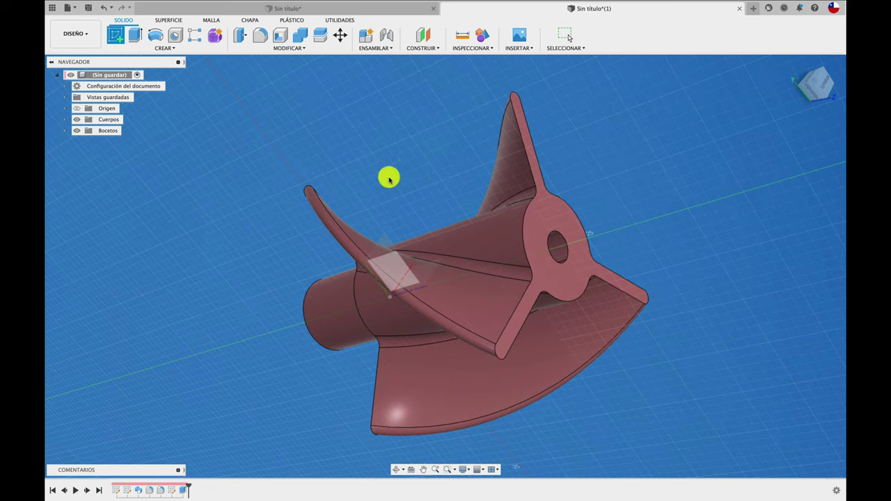
left_click(541, 225)
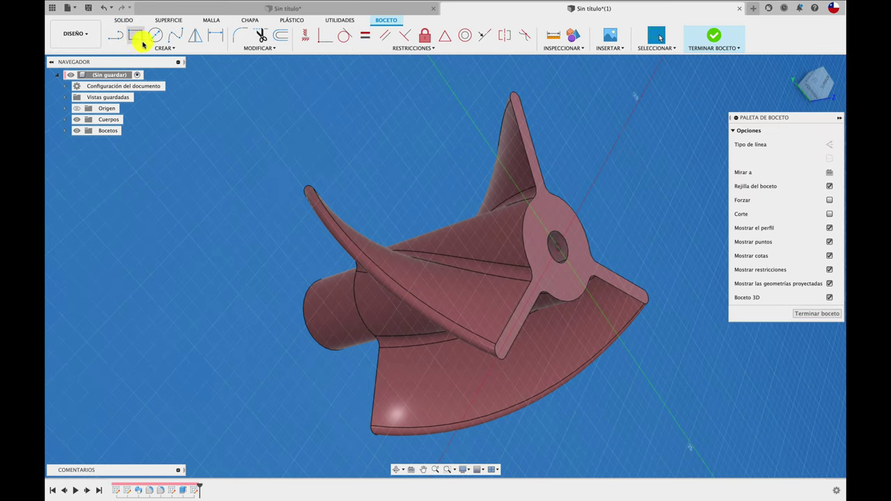
left_click(155, 35)
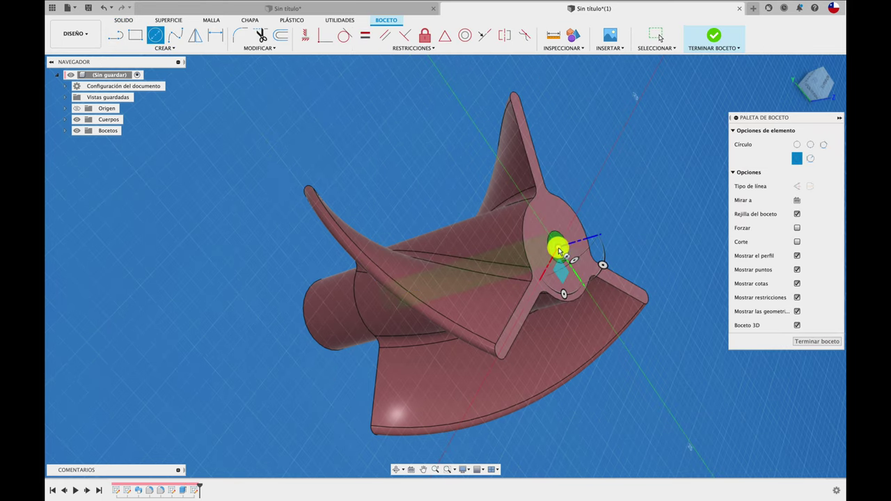
left_click(524, 246)
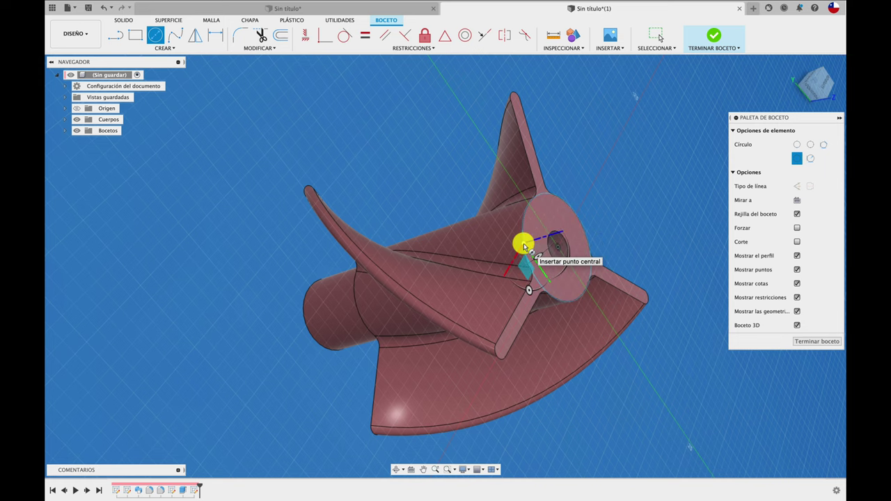
key("e")
left_click(538, 246)
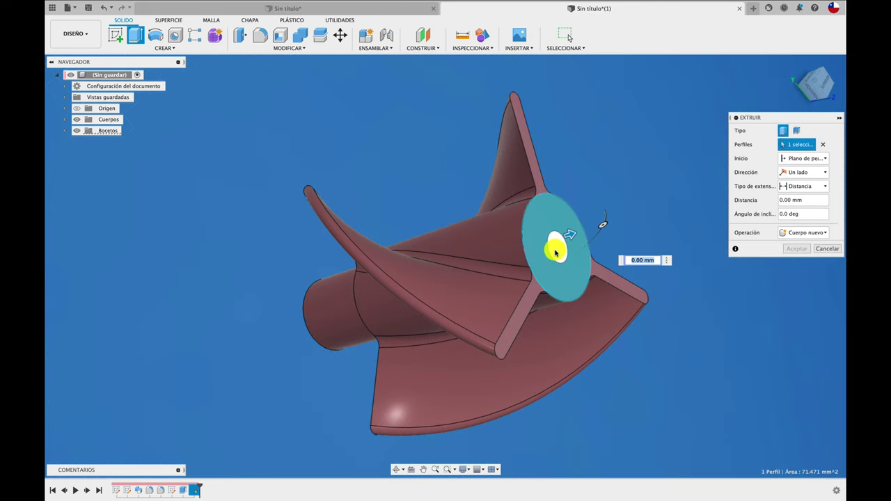
left_click_drag(565, 248, 614, 230)
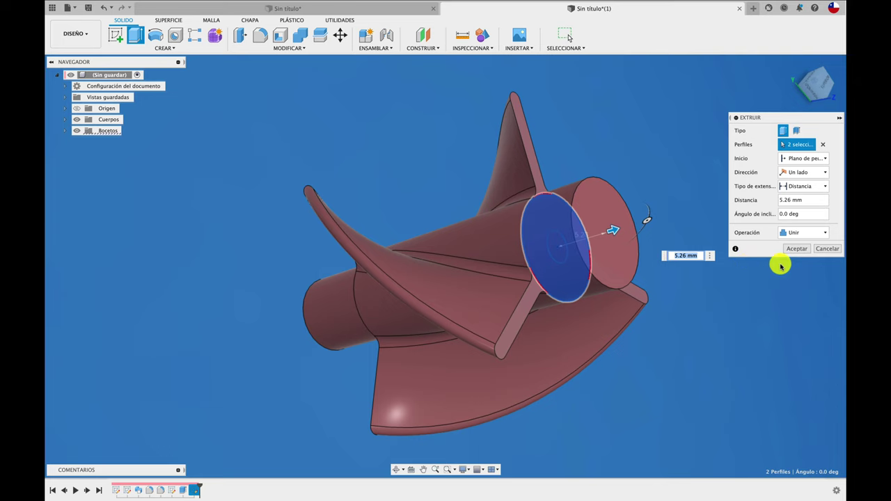
left_click(794, 249)
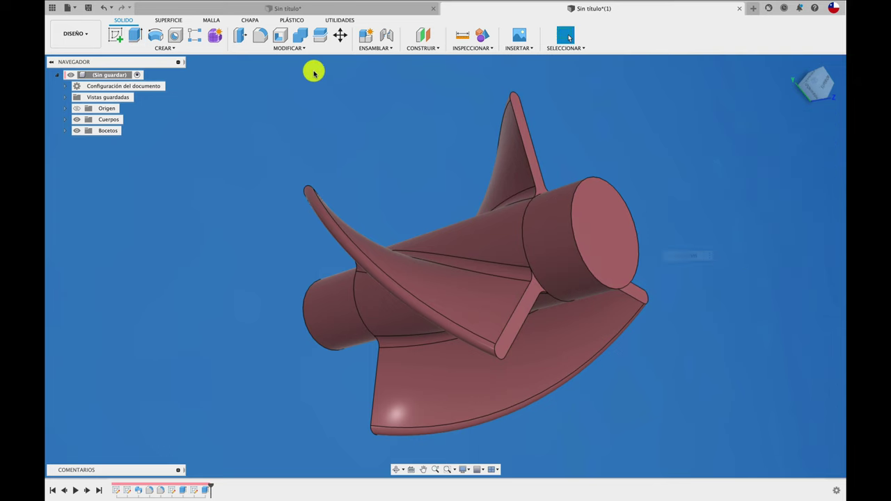
Fillet the nose cylinder's end edge at about 4.5 mm radius into a dome
left_click(259, 34)
left_click(610, 186)
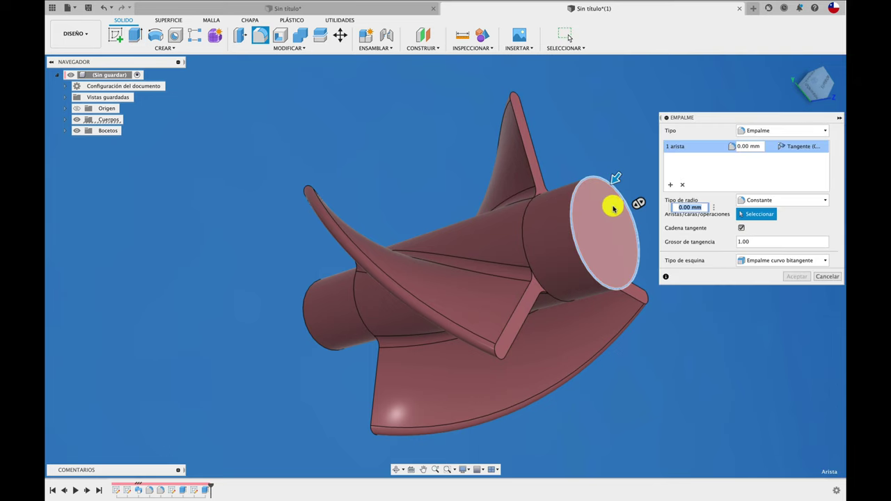
left_click_drag(615, 183, 597, 199)
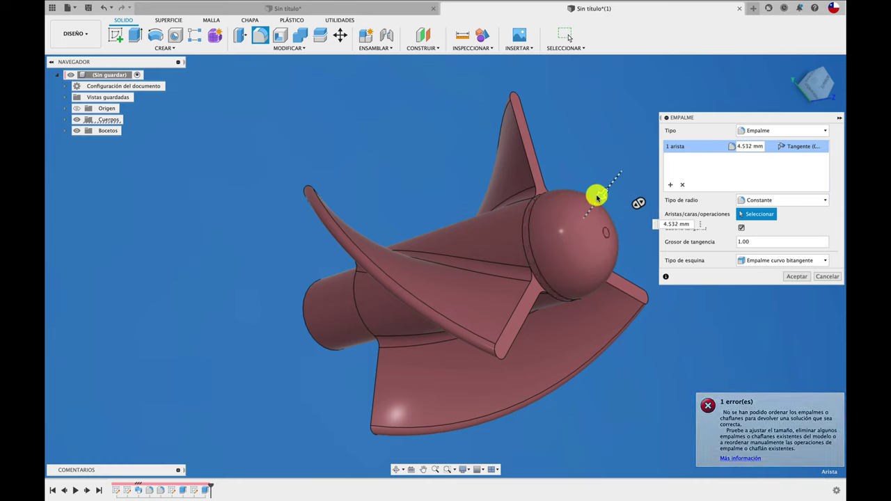
left_click(792, 276)
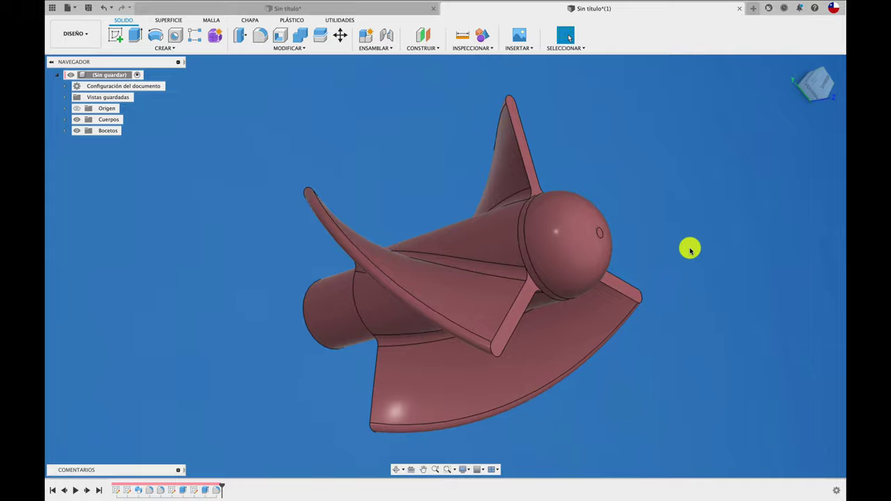